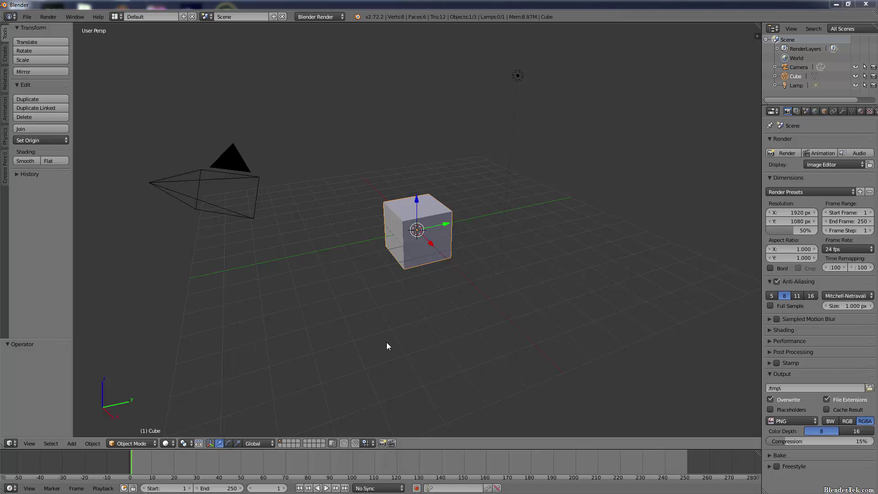
Review the Interface and Editing user preferences, then save the user settings and close the preferences
left_click(27, 17)
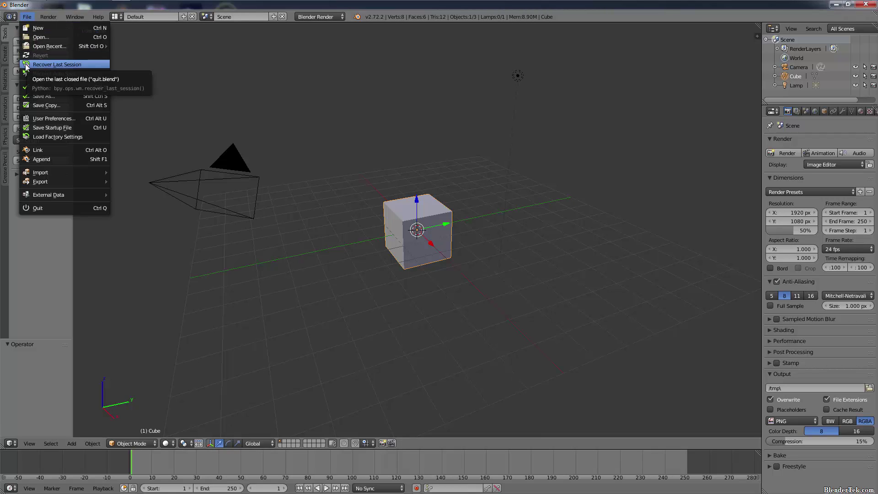
left_click(65, 120)
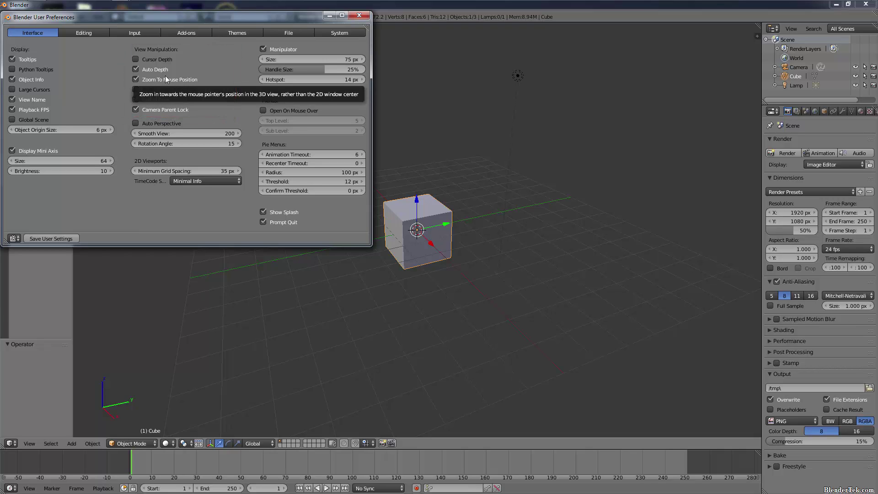
left_click(104, 37)
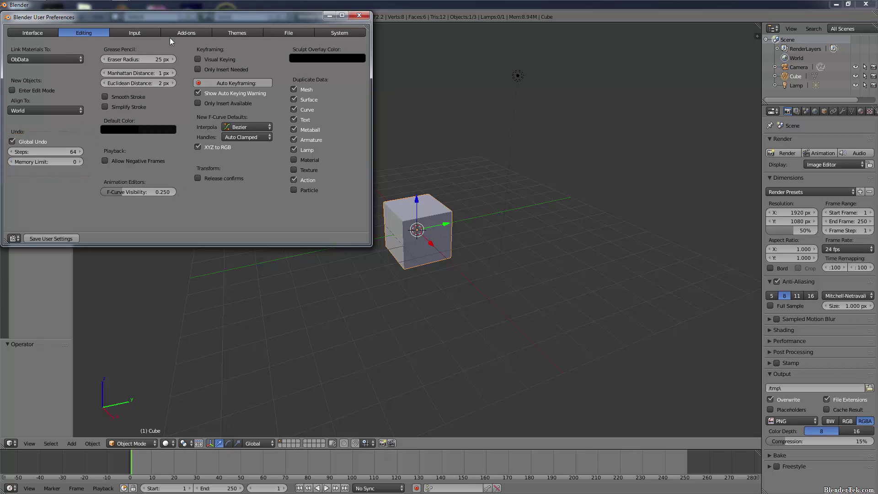
left_click(31, 239)
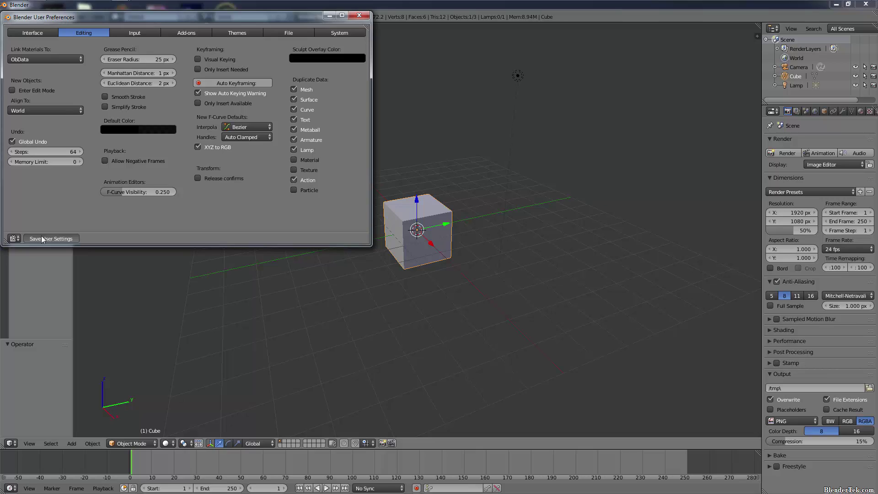
left_click(359, 15)
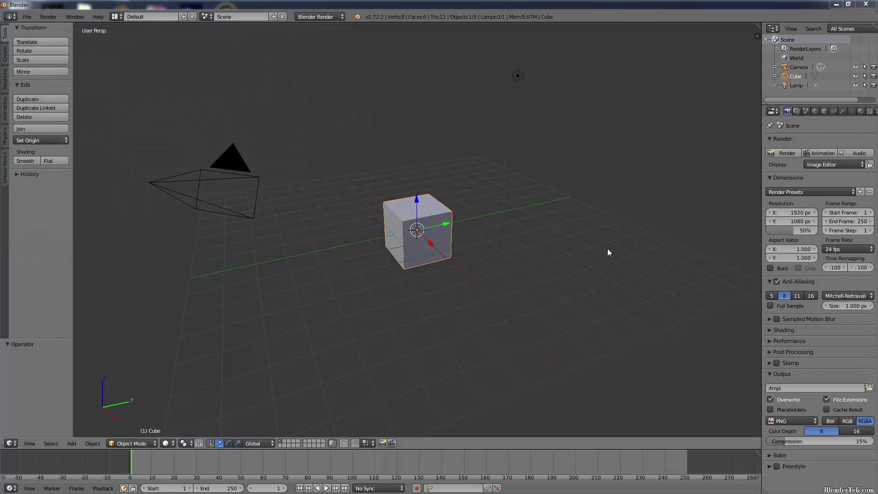
Start the Screencast Keys display and hide the tool shelf and properties sidebar
key("n")
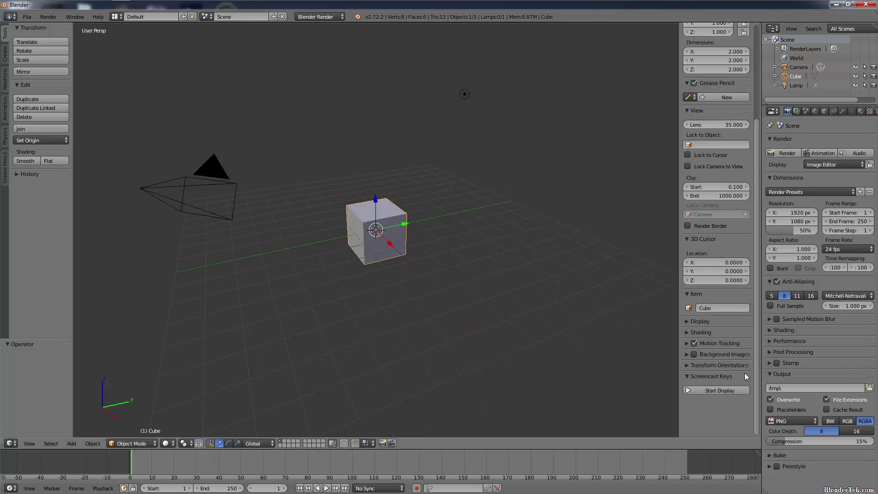
left_click(735, 389)
key("t")
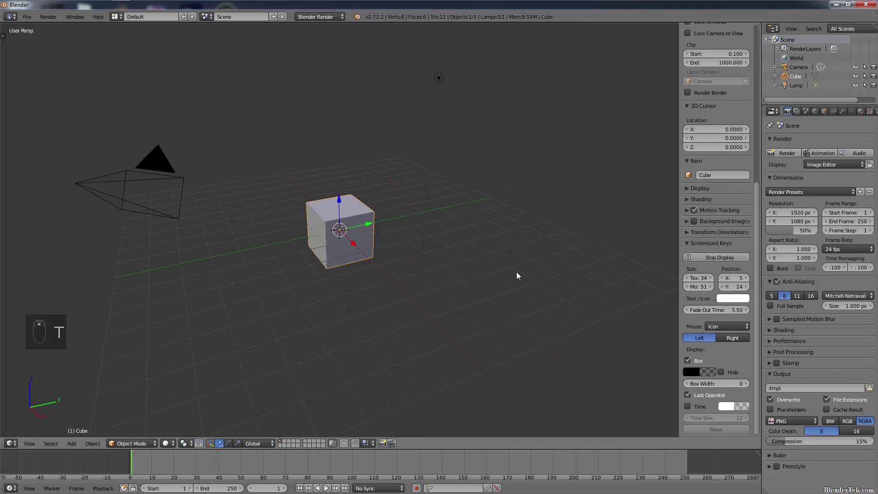
key("n")
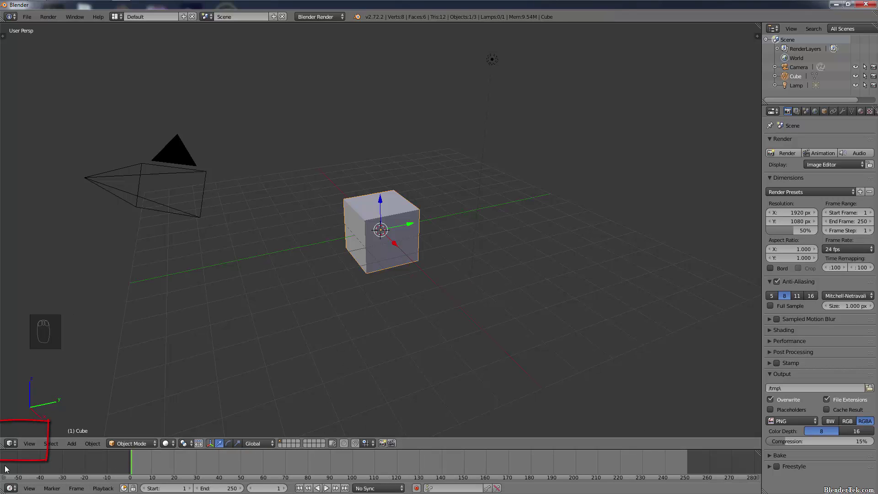
Merge the timeline area into the 3D view and enlarge the outliner's height
left_click_drag(2, 445, 2, 458)
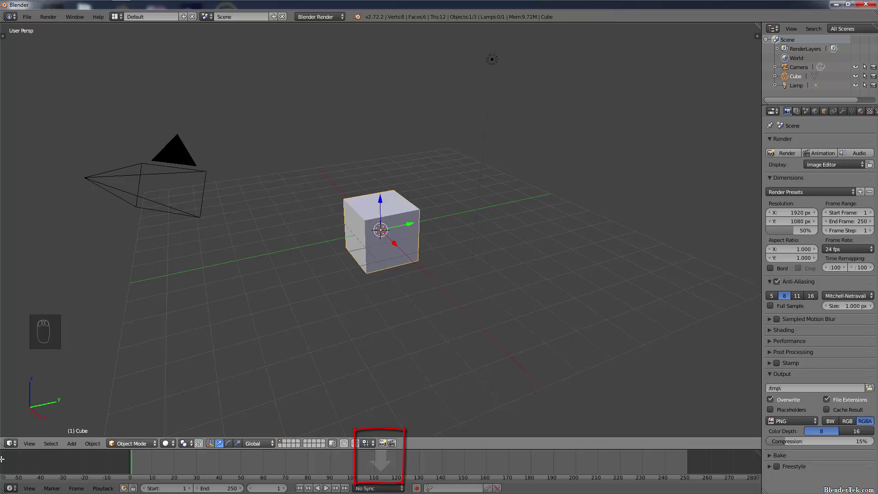
left_click_drag(3, 458, 2, 458)
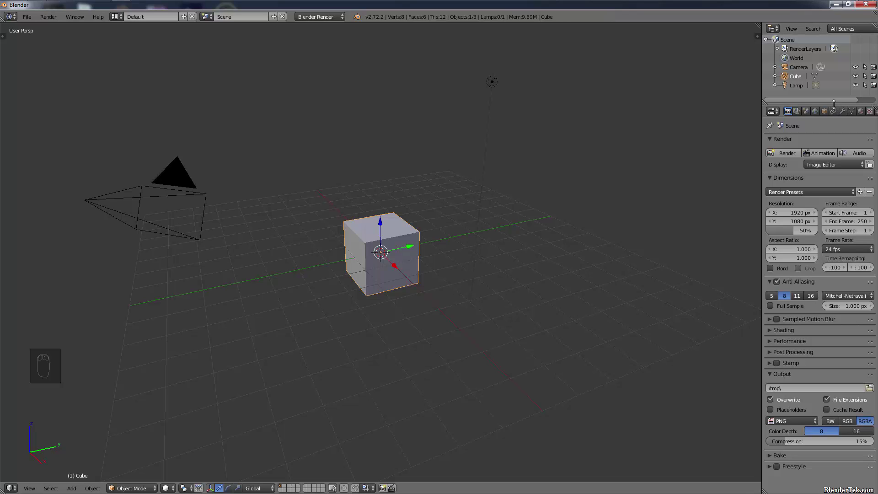
left_click_drag(834, 106, 824, 216)
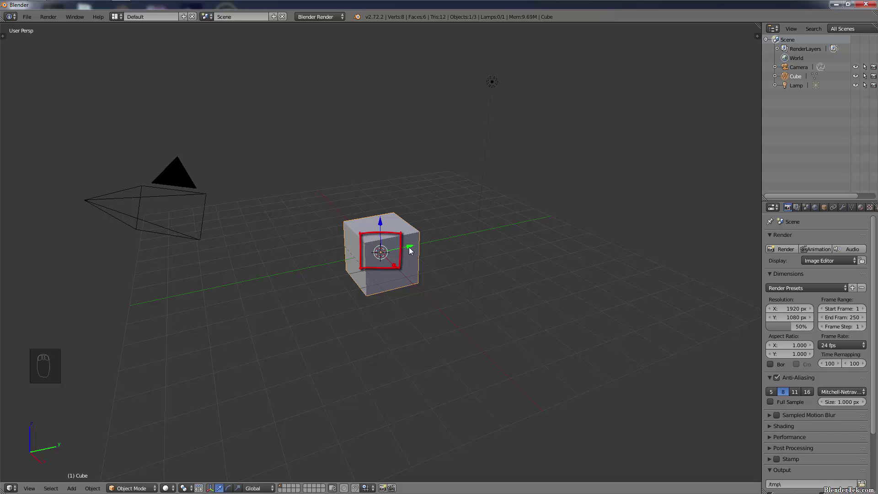
Try moving the cube along the Y axis and the Z axis, cancelling each move
mouse_move(410, 248)
left_mouse_down()
mouse_move(462, 229)
mouse_move(447, 248)
mouse_move(419, 249)
mouse_move(436, 246)
mouse_move(427, 250)
left_mouse_up()
right_click(427, 250)
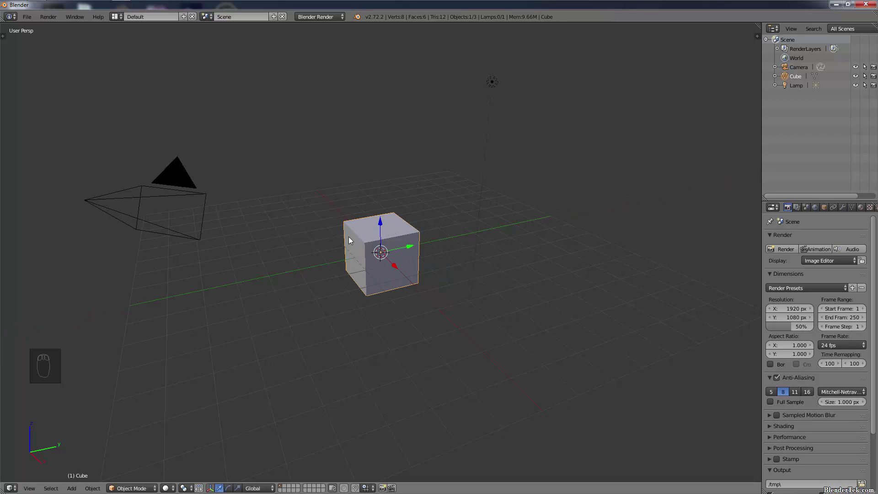
middle_click_drag(406, 230, 418, 259)
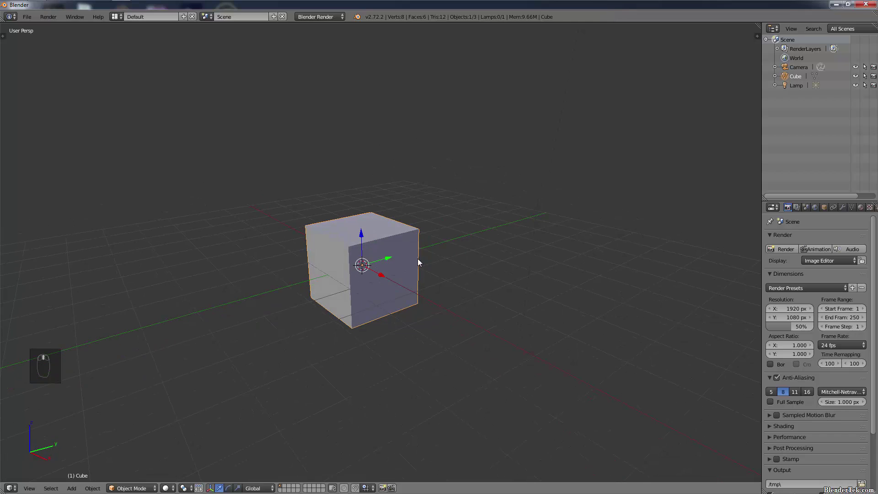
scroll(399, 259, "up", 2)
scroll(378, 278, "up", 2)
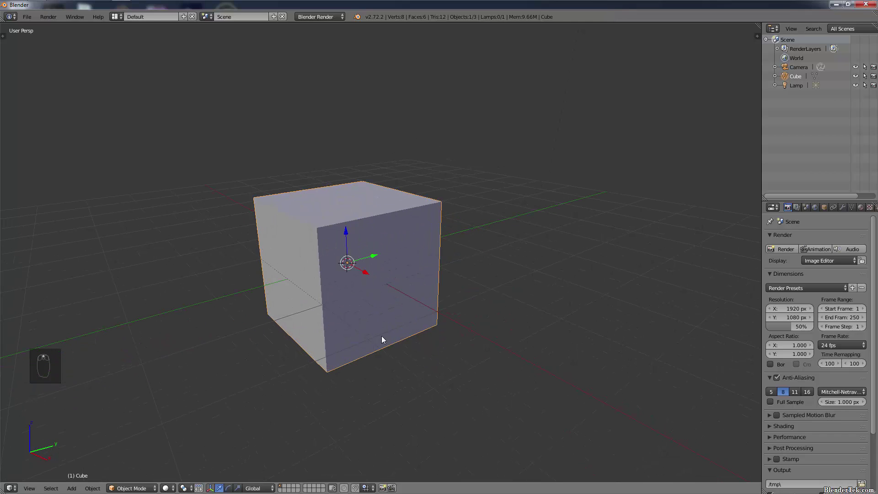
left_click_drag(363, 272, 352, 76)
left_click_drag(300, 140, 423, 129)
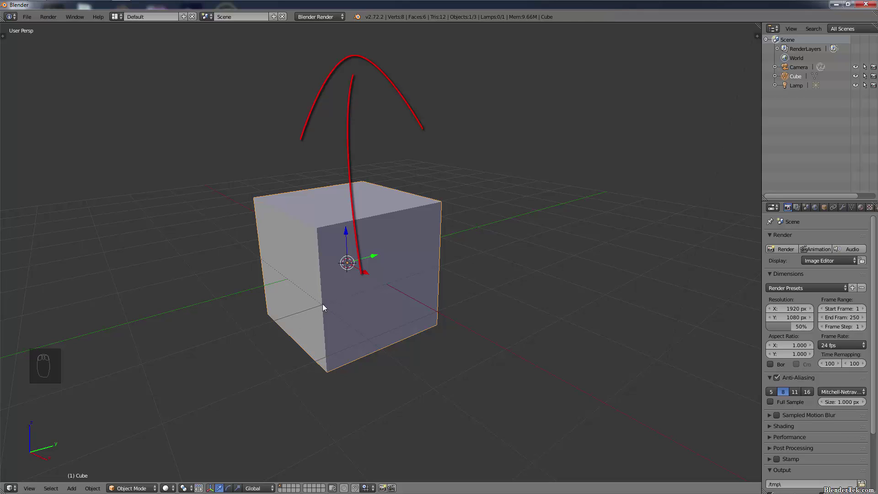
scroll(329, 303, "down", 4)
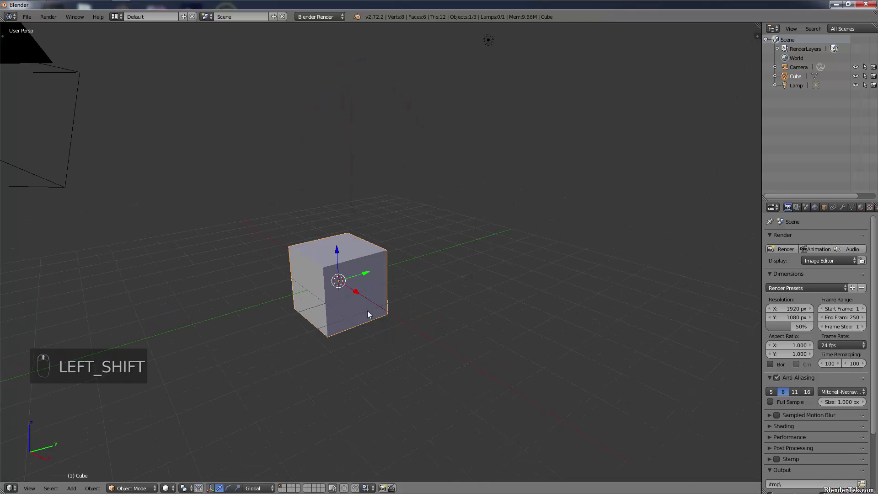
middle_click_drag(329, 304, 375, 325, "shift")
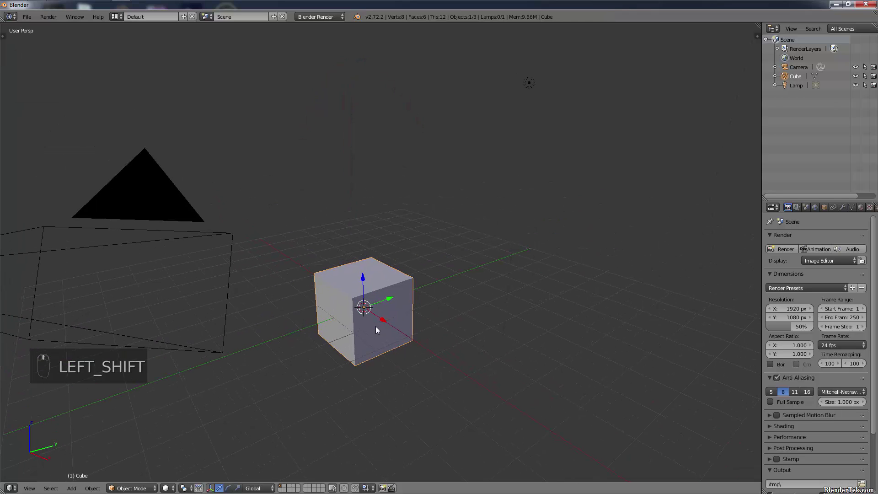
mouse_move(364, 285)
left_mouse_down()
mouse_move(366, 245)
mouse_move(364, 270)
left_mouse_up()
right_click(365, 270)
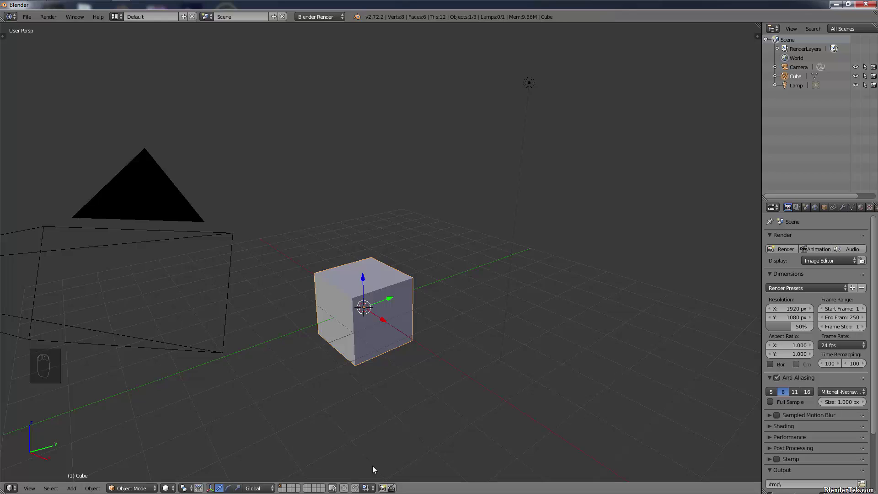
Try moving the cube along the Z axis with snapping toggled, and cancel the move
left_click(355, 488)
mouse_move(364, 282)
left_mouse_down()
mouse_move(352, 225)
mouse_move(358, 147)
mouse_move(353, 206)
mouse_move(364, 289)
mouse_move(372, 291)
left_mouse_up()
left_click(355, 488)
left_click_drag(364, 277, 341, 342)
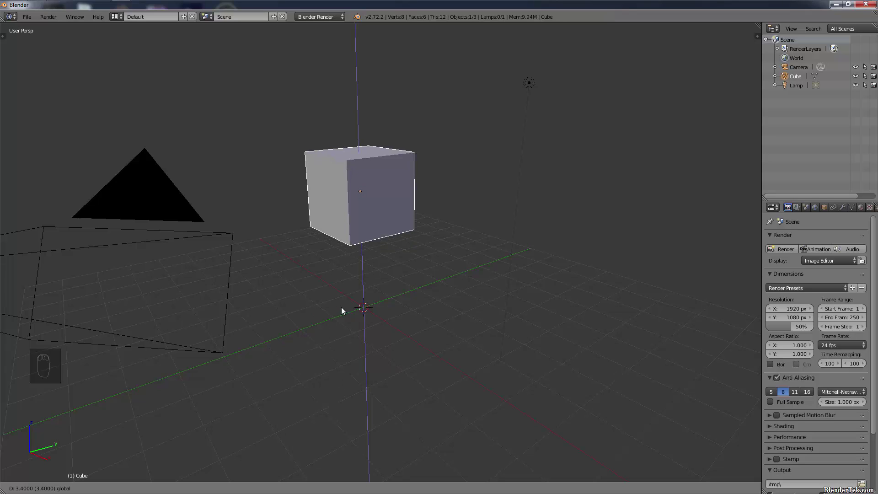
right_click(341, 326)
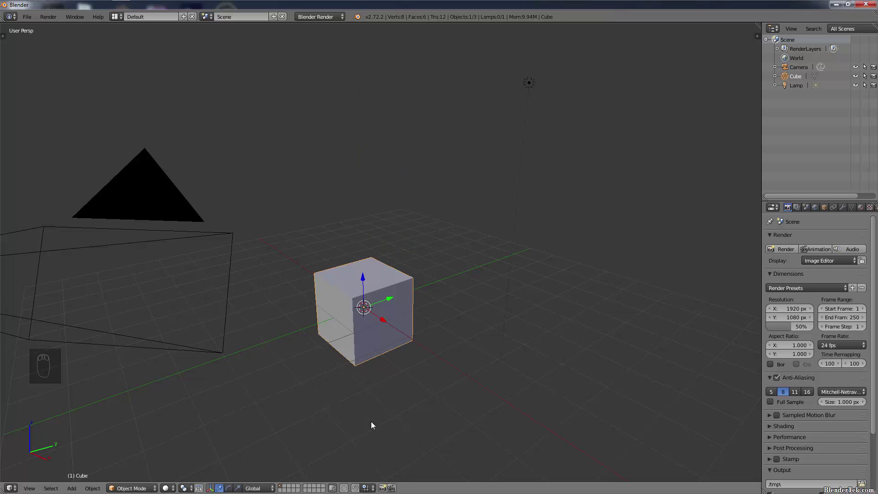
Set the snap element to Increment and move the cube 1 unit up along the Z axis
left_click(366, 488)
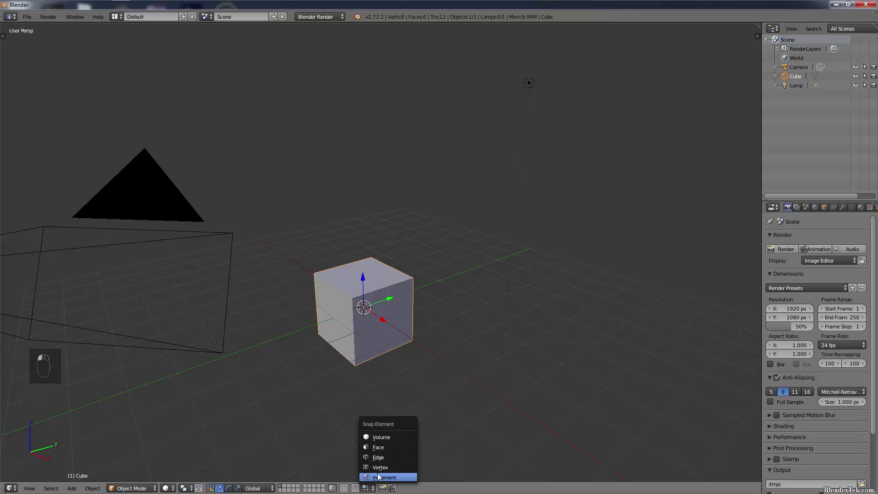
left_click(386, 436)
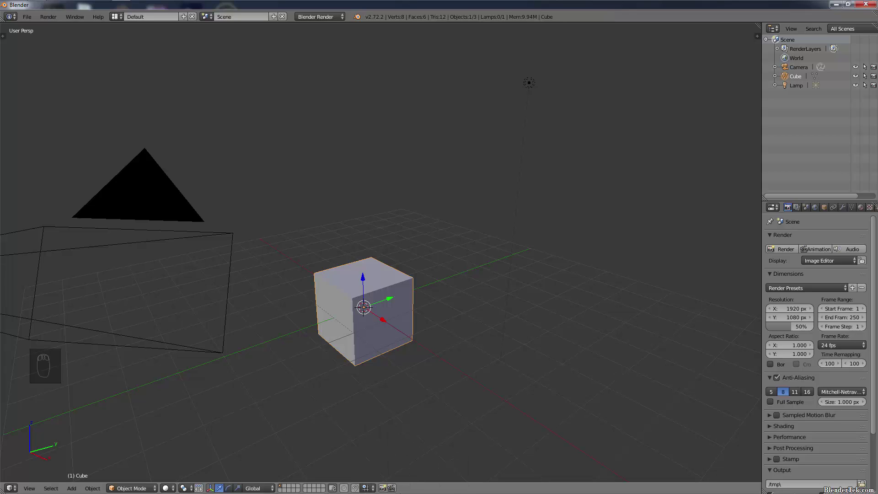
left_click(369, 488)
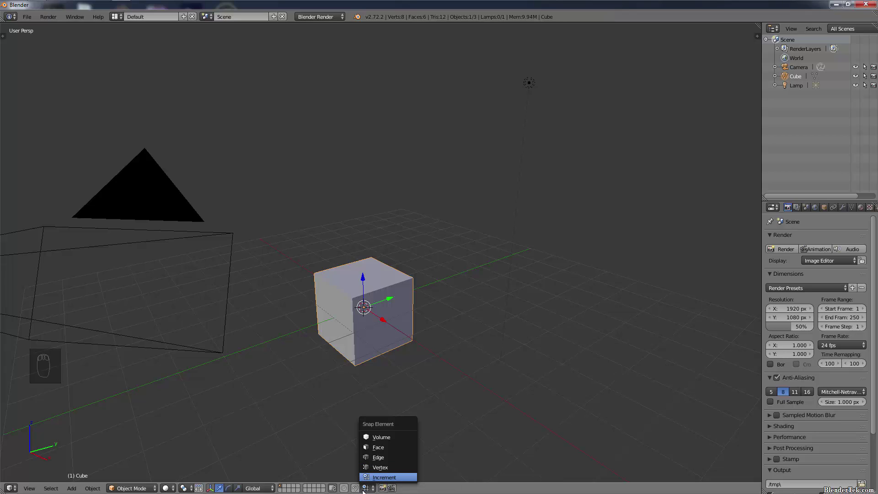
left_click(383, 477)
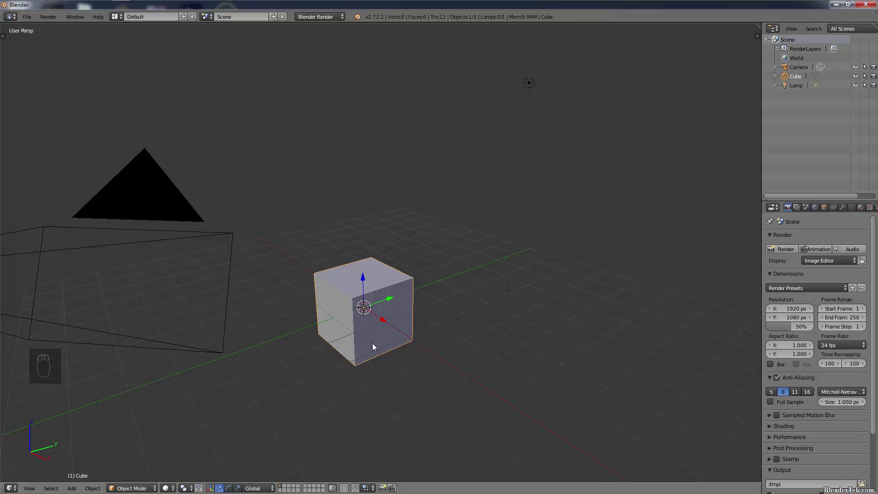
left_click_drag(363, 279, 348, 252)
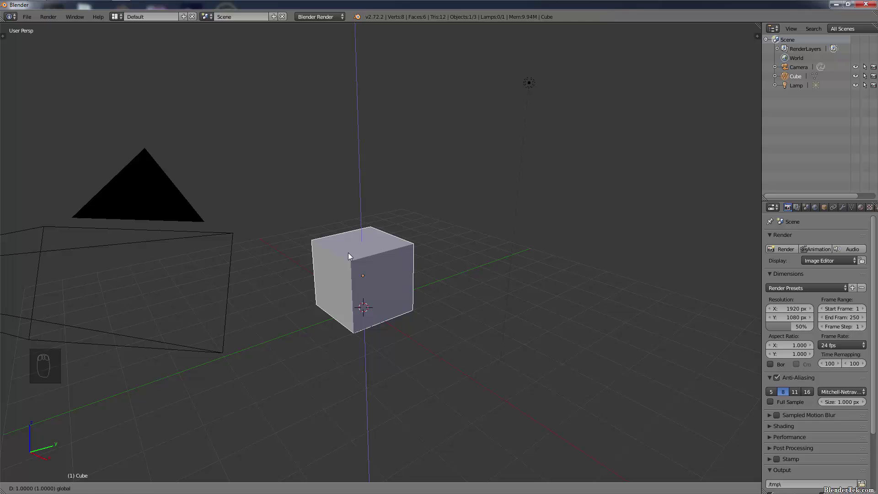
right_click(348, 252)
View the other side of the cube in Rendered viewport shading, then return to Solid shading
middle_click_drag(344, 311, 570, 324)
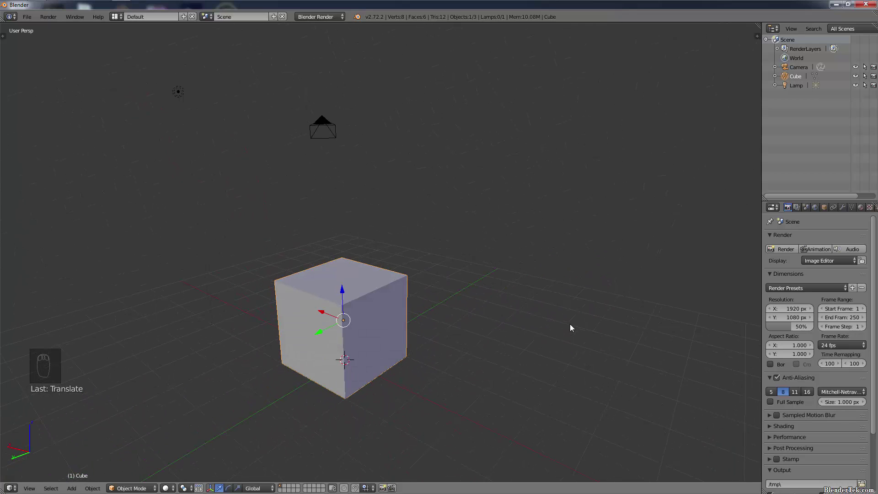
left_click(168, 488)
left_click(192, 428)
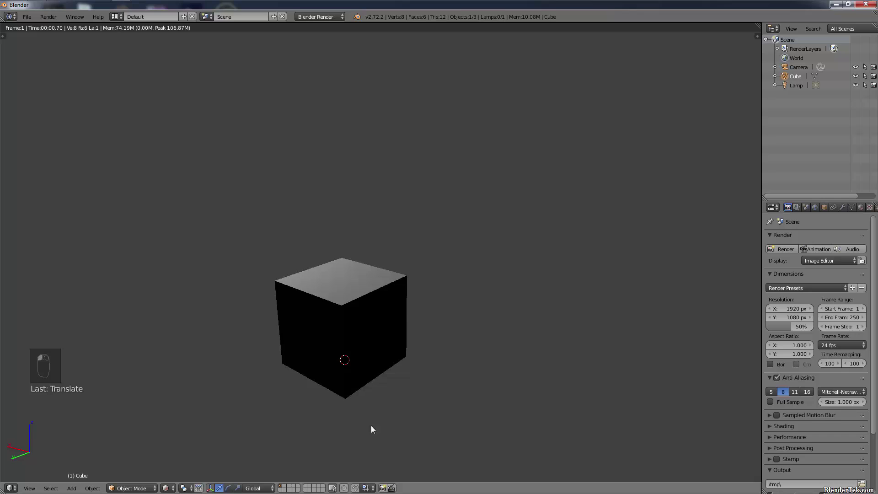
left_click(168, 488)
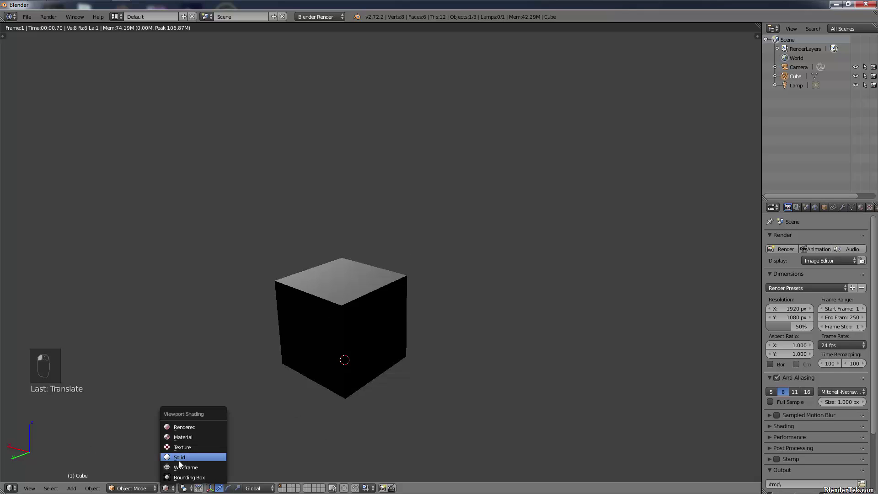
left_click(186, 457)
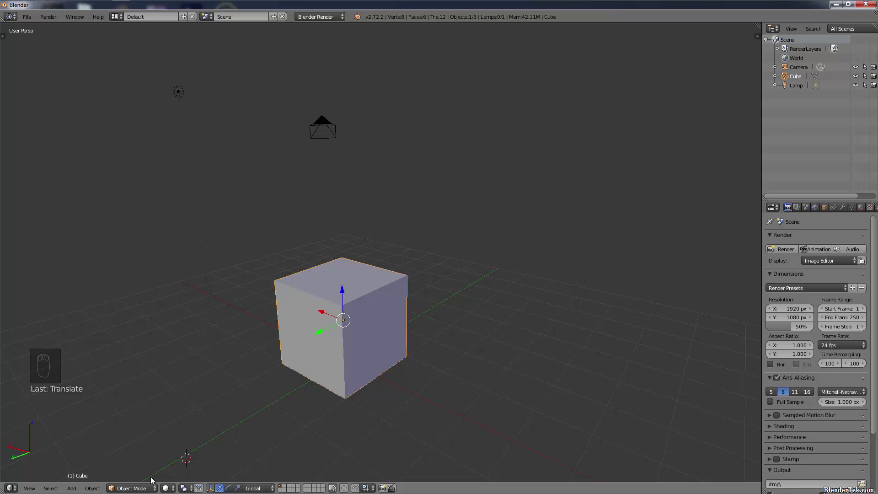
Reposition the 3D cursor around the viewport, leaving it at about X -1.88, Y -3.60, Z 4.94
left_click(578, 205)
left_click(484, 177)
left_click(332, 177)
left_click(219, 194)
left_click(112, 190)
left_click(102, 175)
left_click_drag(97, 236, 575, 132)
left_click_drag(635, 178, 661, 216)
left_click(481, 219)
left_click(506, 133)
Expand the viewport's Shading and Display settings, enable the Z axis line of the grid floor, and hide the sidebar
key("n")
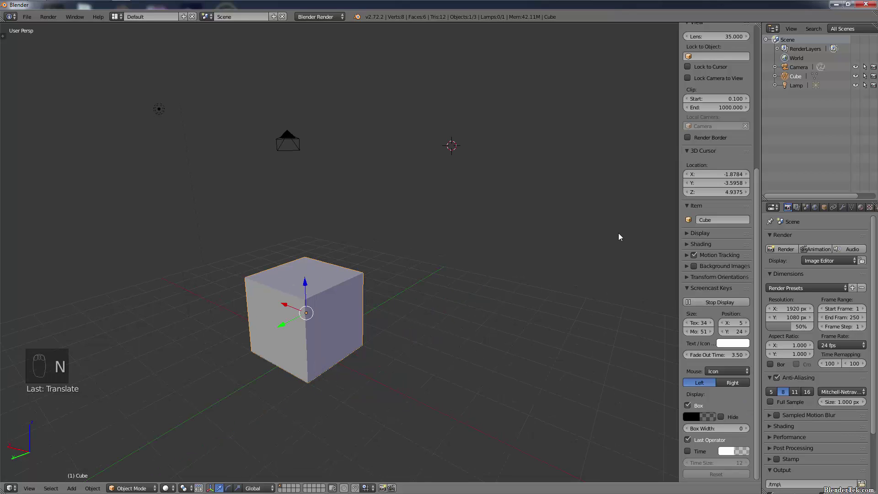
left_click(685, 242)
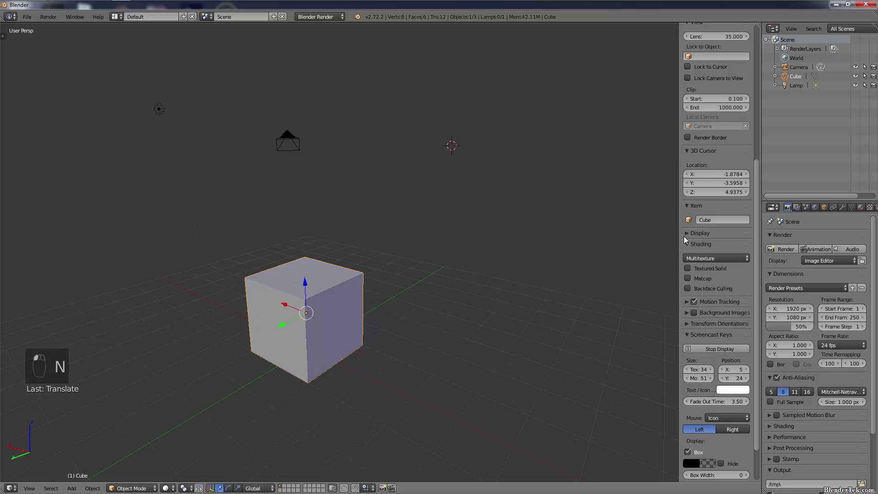
left_click(684, 236)
left_click(744, 300)
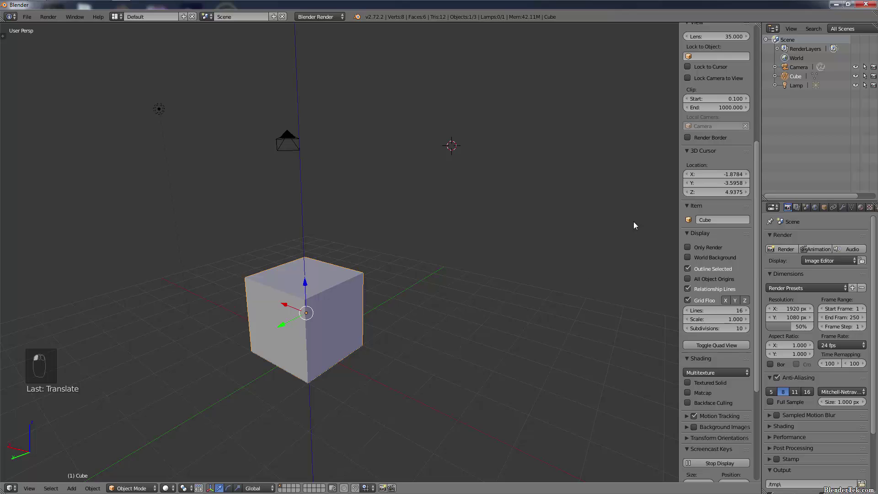
key("n")
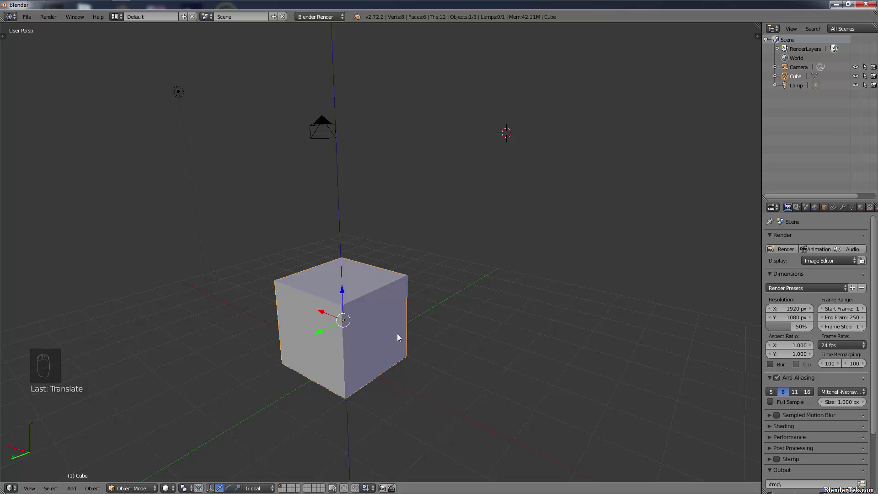
Bring back the viewport's properties sidebar with its Display settings expanded
key("n")
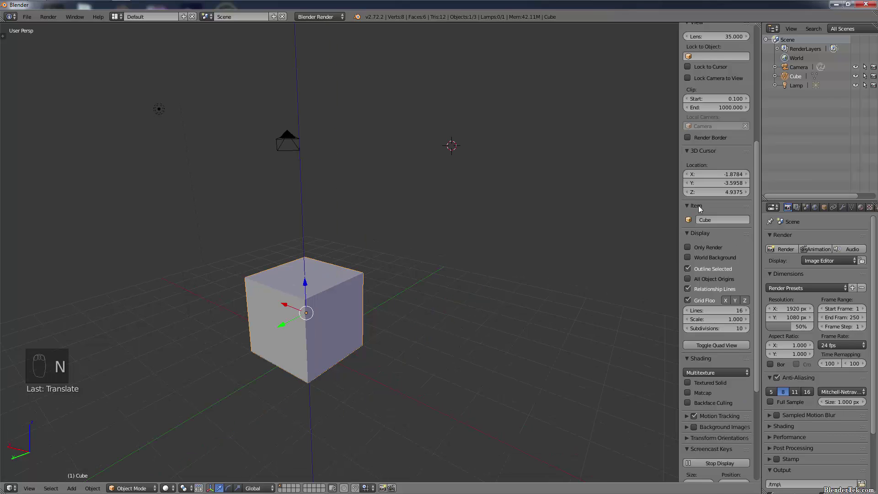
left_click(686, 233)
left_click(685, 233)
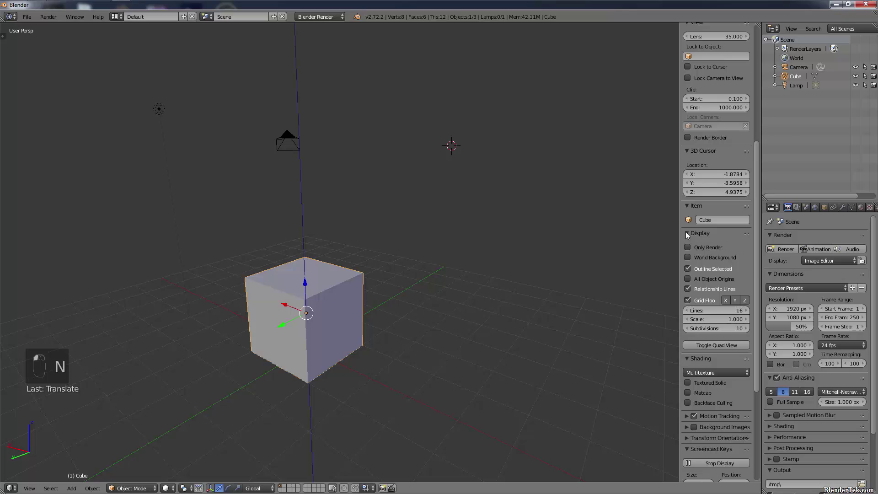
Switch the X, Y and Z axis lines off and on again, and do the same with the grid floor
left_click(745, 300)
left_click(726, 301)
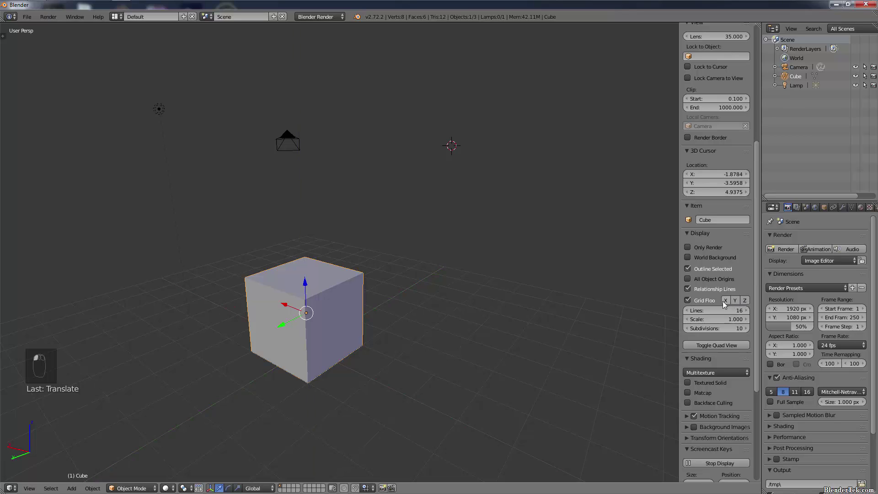
left_click(746, 300)
left_click(687, 300)
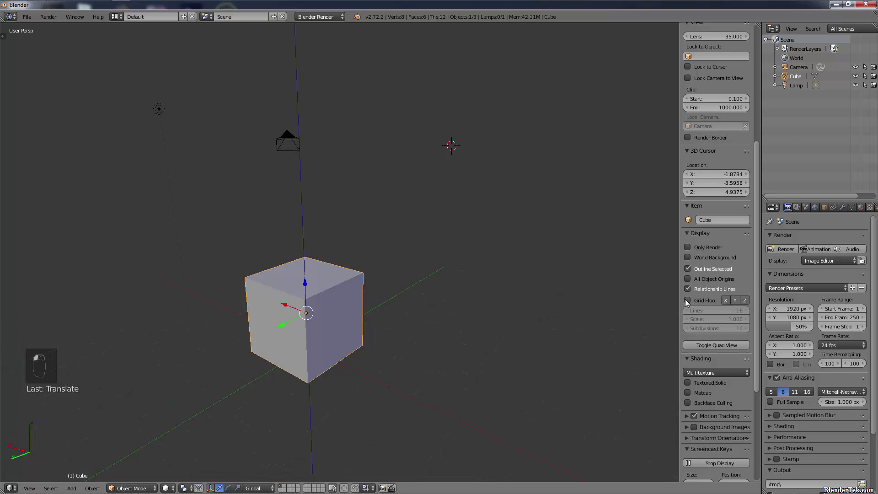
left_click(687, 300)
mouse_move(703, 307)
left_mouse_down()
mouse_move(750, 307)
mouse_move(707, 307)
mouse_move(699, 328)
mouse_move(732, 319)
left_mouse_up()
Collapse the Display settings and hide the viewport's properties sidebar
left_click(691, 233)
key("n")
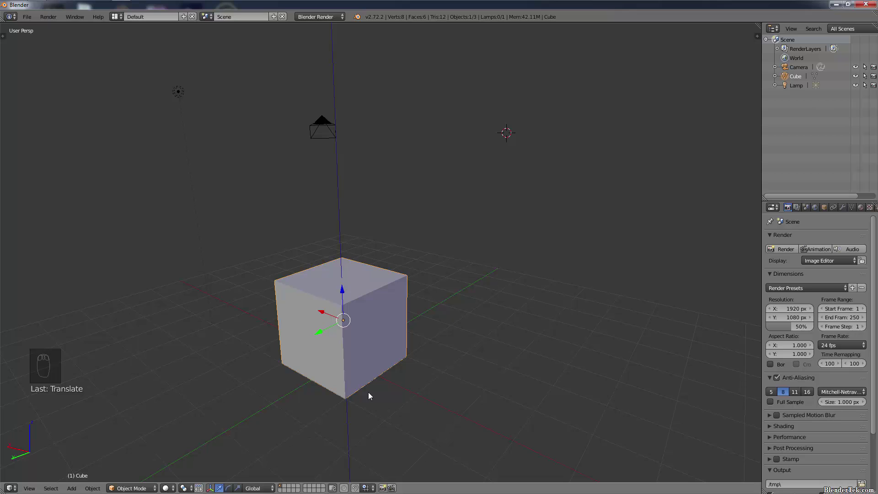
Place the 3D cursor in empty space beside the cube and check its position from another angle
left_click(473, 244)
middle_click_drag(527, 247, 516, 270)
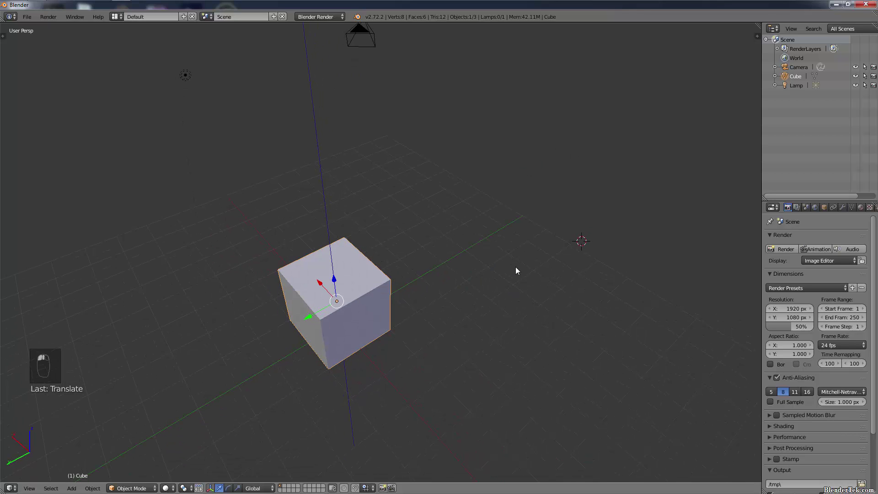
middle_click_drag(579, 274, 586, 209)
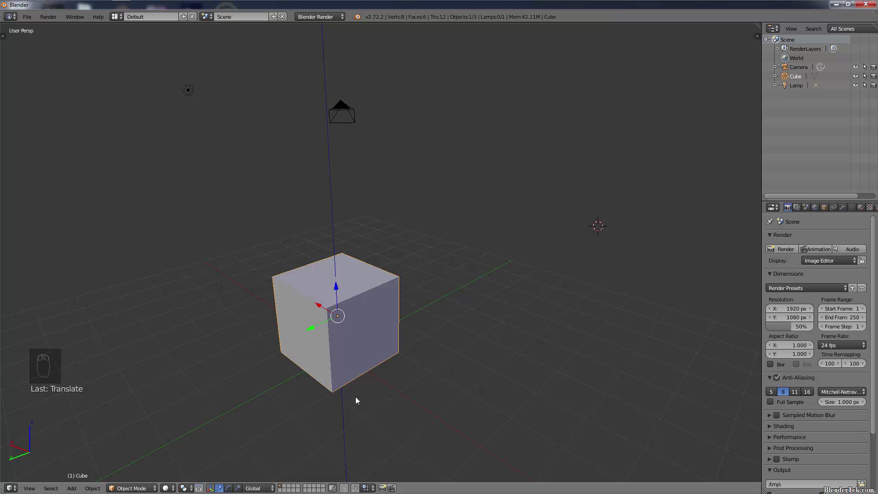
Snap the 3D cursor to the center of the scene
key("shift+s")
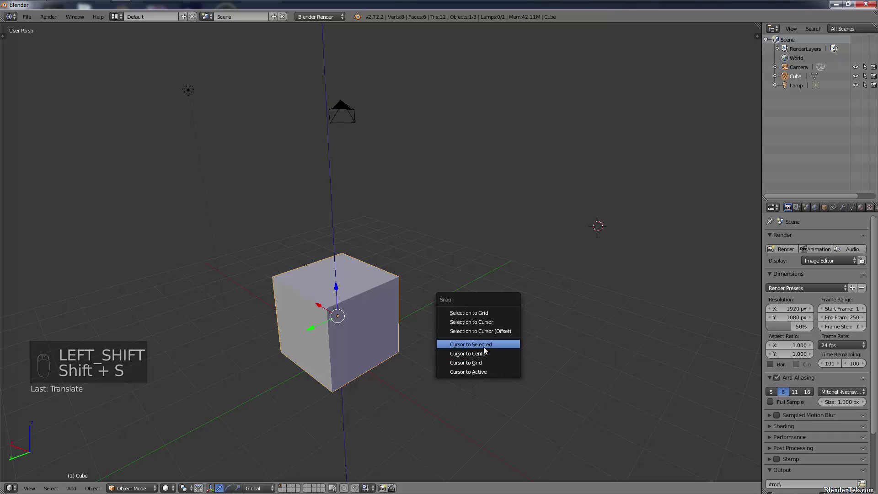
left_click(93, 488)
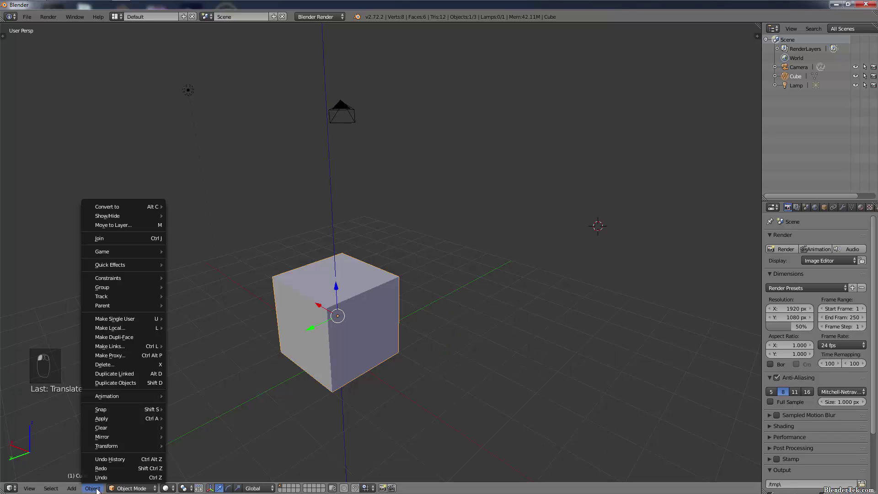
mouse_move(135, 407)
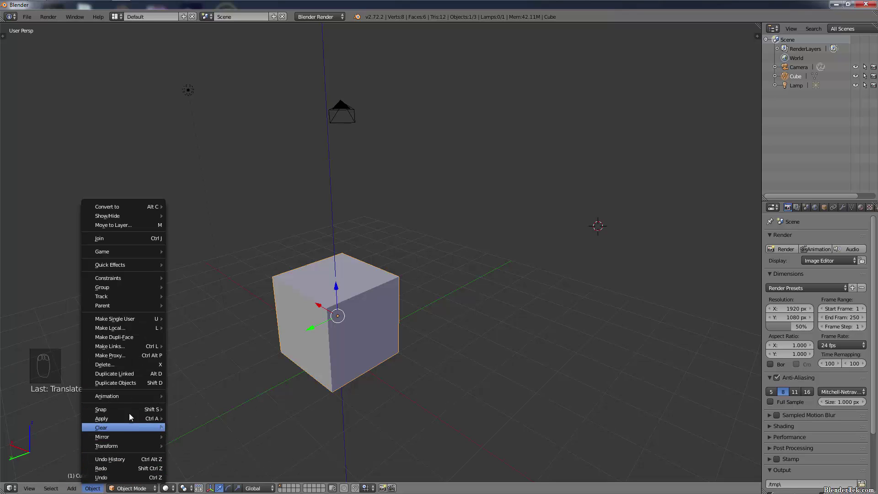
left_click(251, 455)
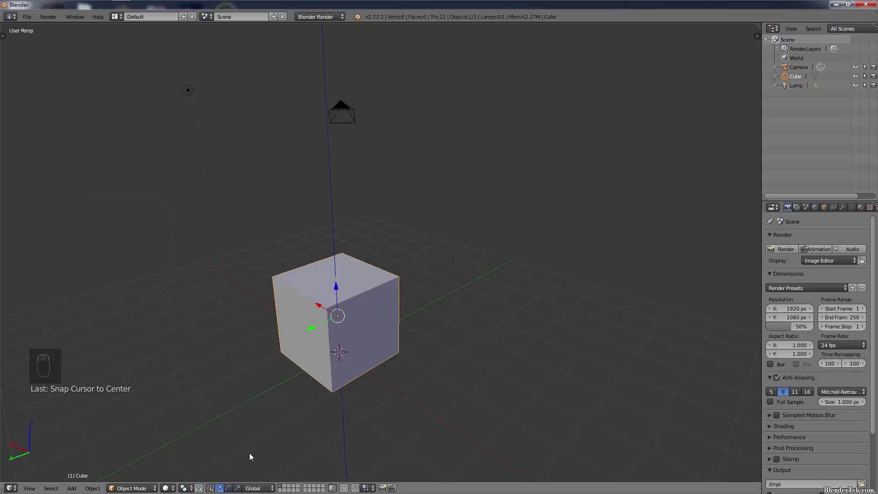
Add a plane mesh at the 3D cursor and check it from beneath the cube
middle_click_drag(330, 370, 443, 332)
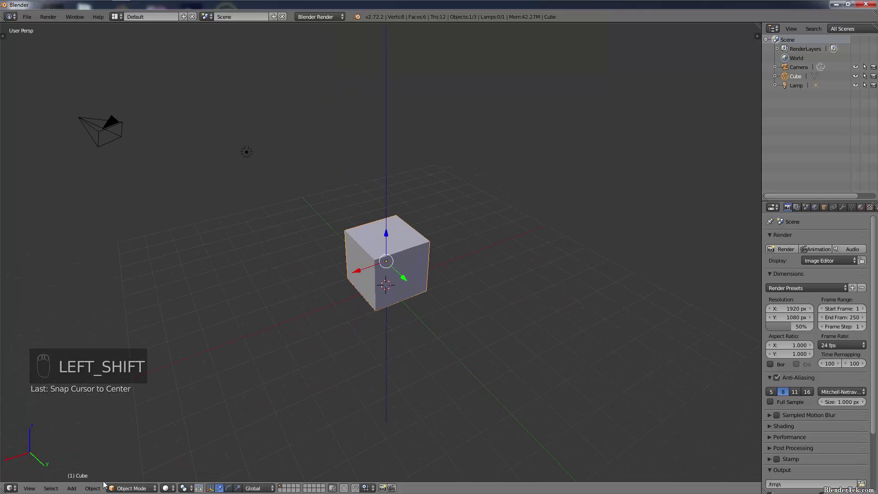
left_click(72, 488)
mouse_move(100, 478)
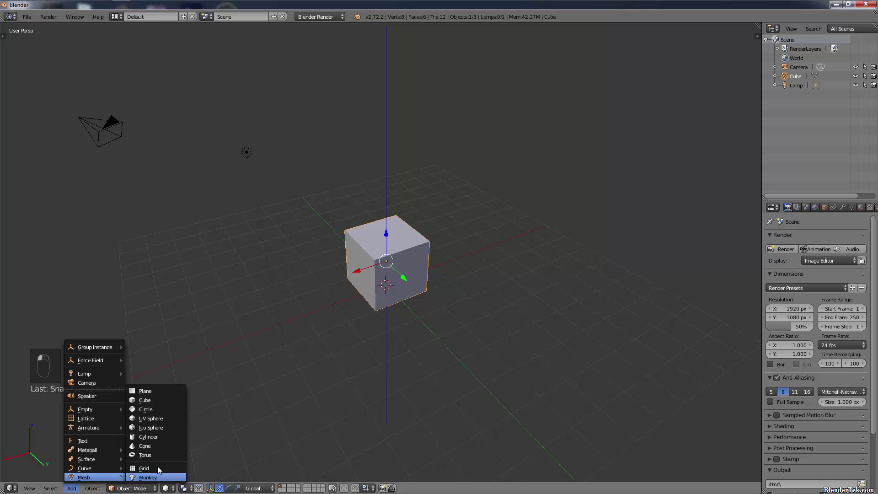
left_click(160, 392)
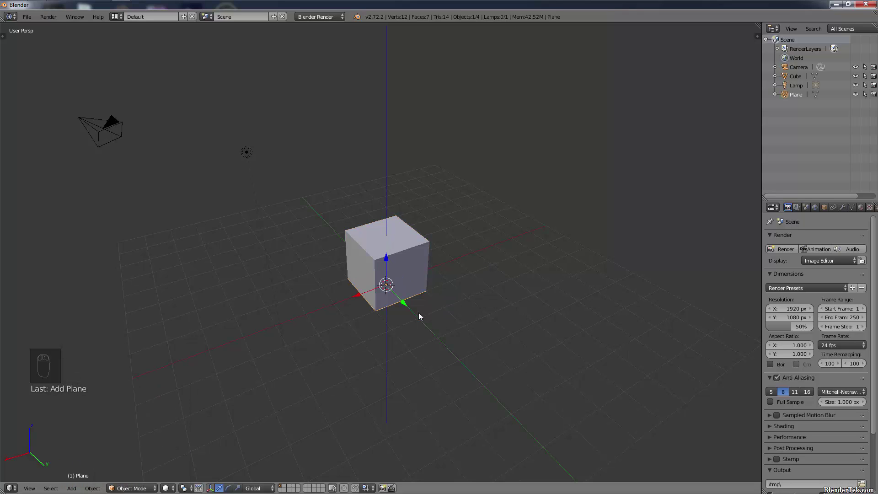
middle_click_drag(431, 317, 421, 221)
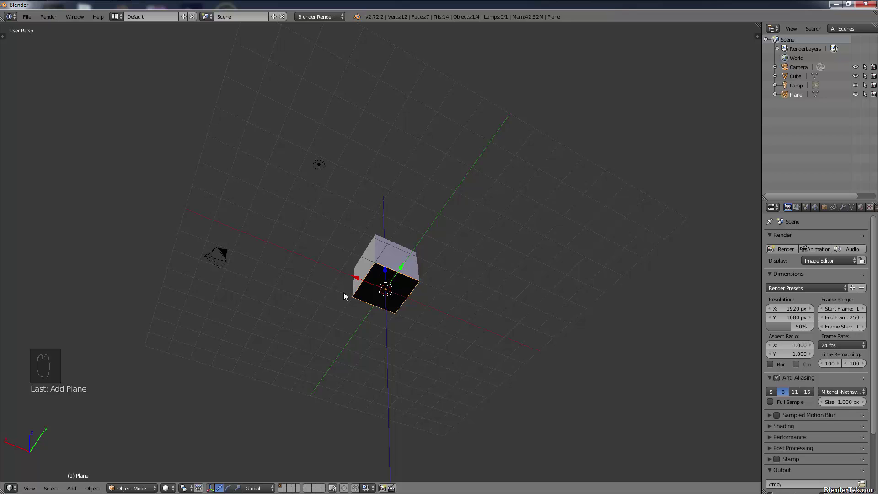
middle_click_drag(466, 207, 450, 337)
scroll(434, 327, "up", 4)
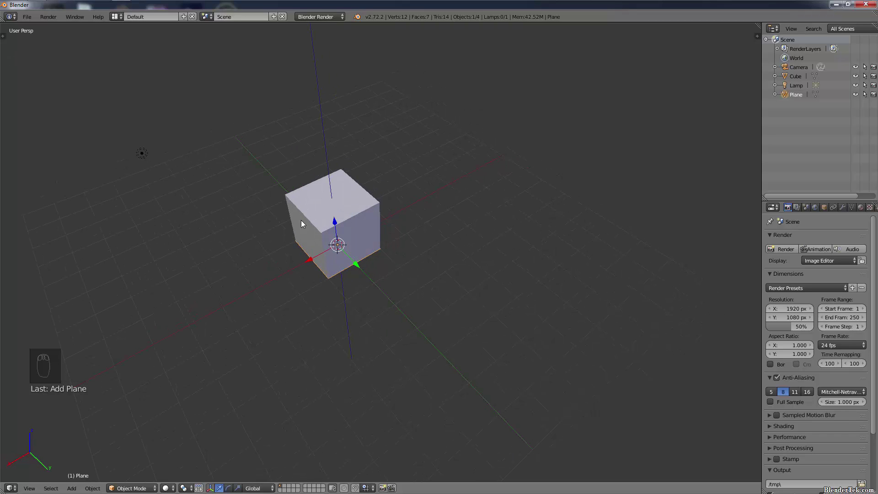
Try moving the plane along the Y axis with the translate manipulator and rotating it with the rotate manipulator
left_click(237, 488)
left_click(219, 488)
left_click_drag(357, 261, 381, 319)
right_click(381, 319)
left_click(227, 488)
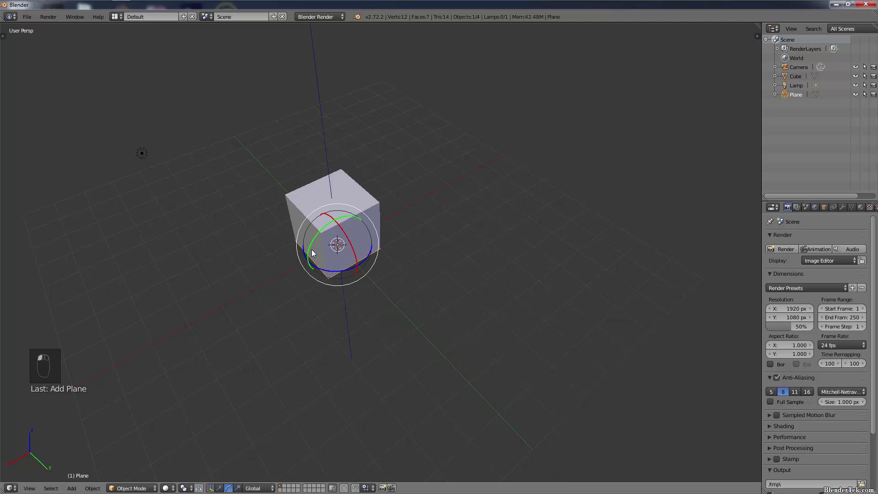
left_click_drag(312, 252, 320, 222)
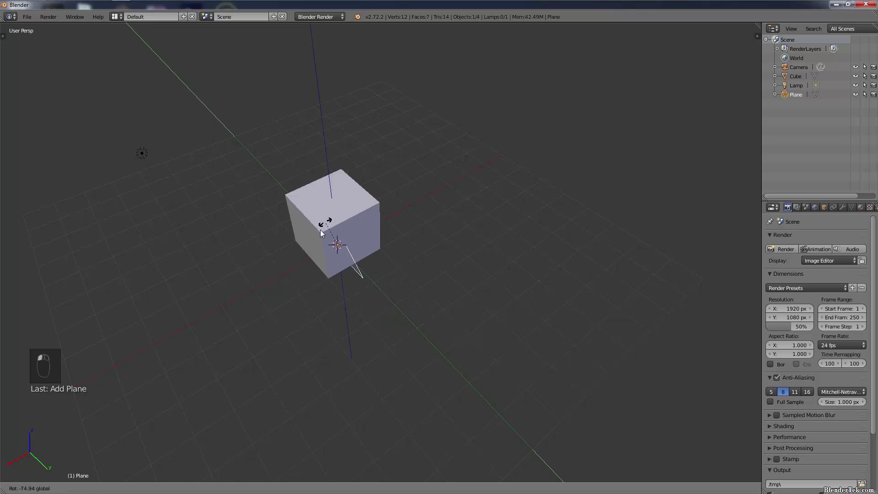
right_click(319, 221)
Scale the plane along the Y and X axes with the scale manipulator until it covers the grid floor
left_click(238, 487)
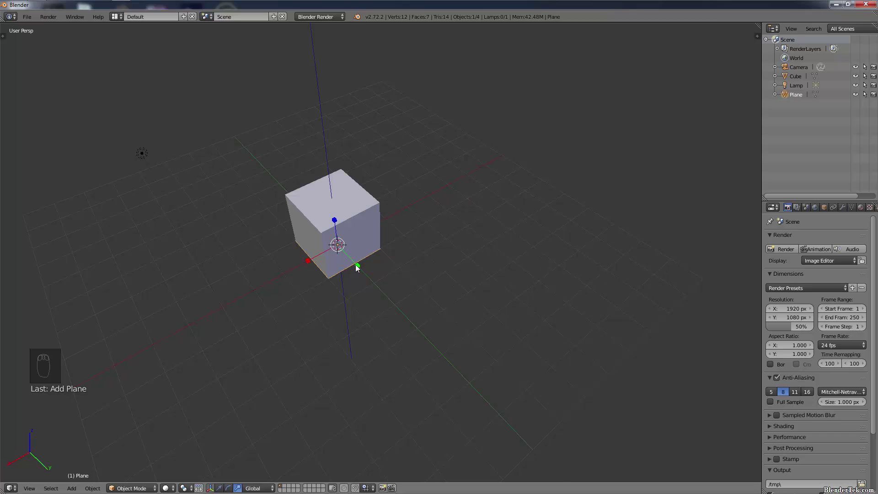
left_click_drag(357, 266, 472, 393)
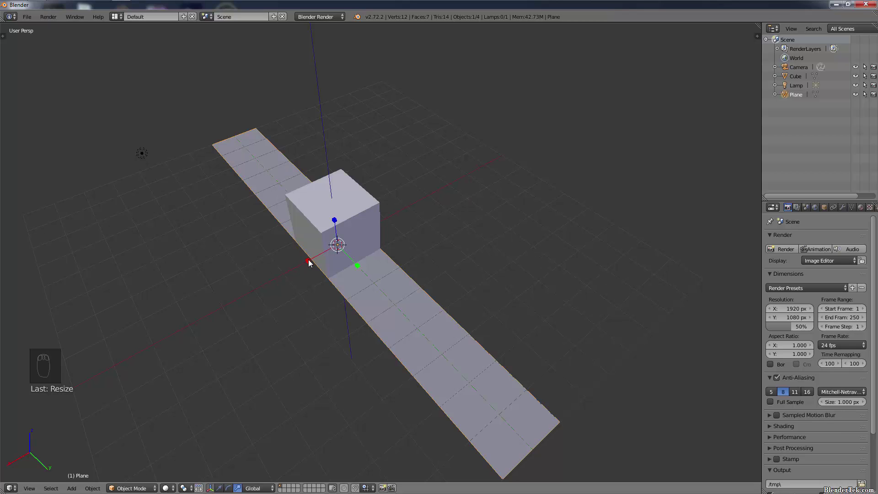
left_click_drag(310, 262, 111, 374)
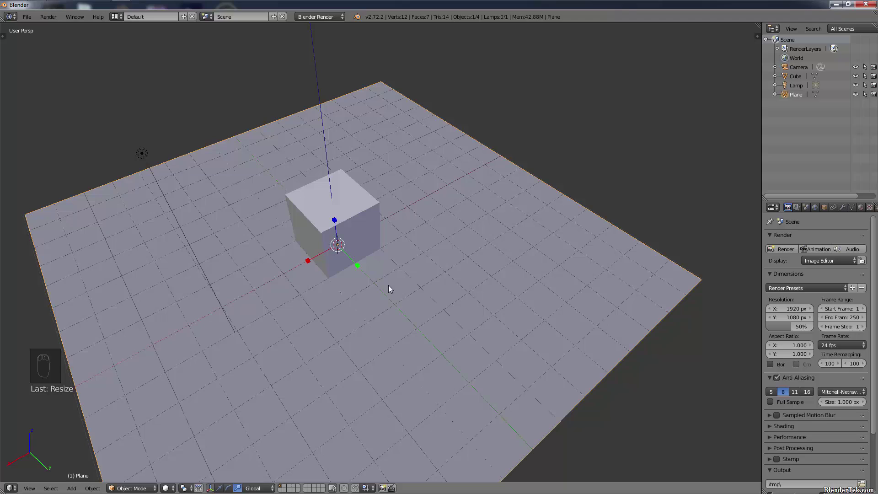
Select the cube and rename it Milk Container in the outliner
scroll(373, 294, "down", 3)
mouse_move(362, 246)
middle_mouse_down()
mouse_move(349, 264)
mouse_move(359, 251)
middle_mouse_up()
scroll(367, 301, "up", 4)
middle_click_drag(366, 304, 371, 284)
scroll(361, 288, "up", 2)
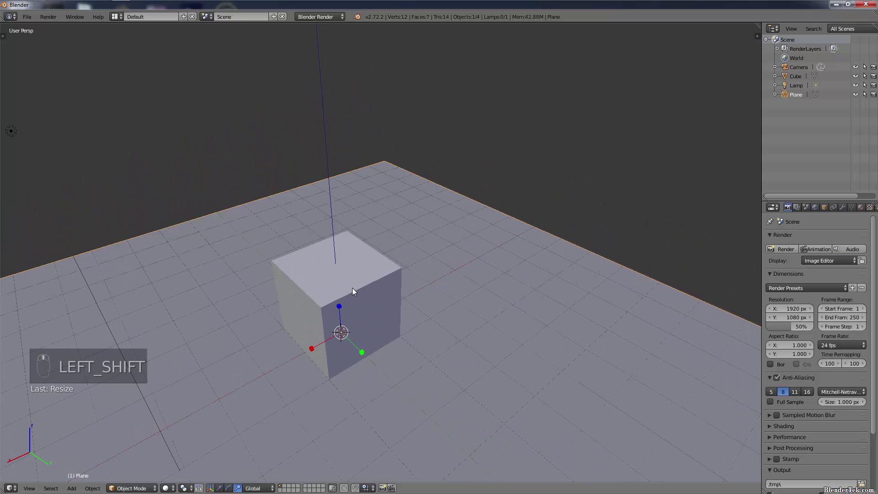
right_click(349, 284)
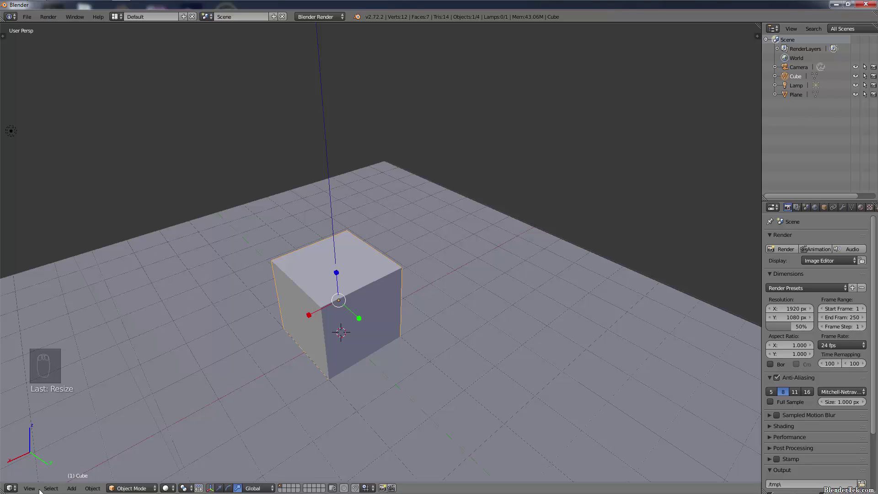
double_click(795, 76)
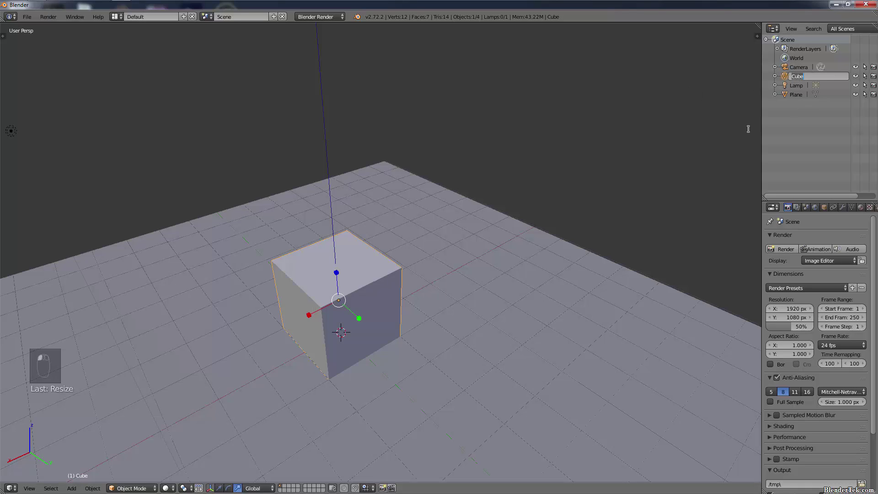
type("Milk Container")
key("Return")
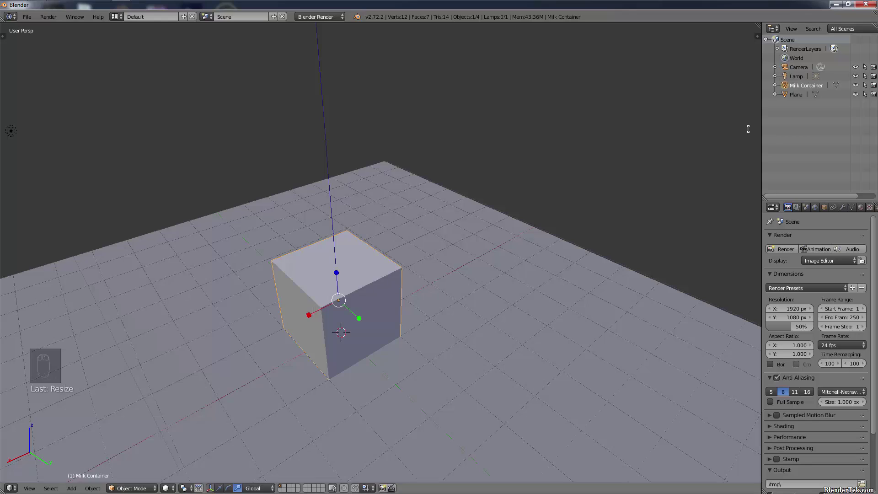
Rename the plane Floor in the outliner
double_click(796, 94)
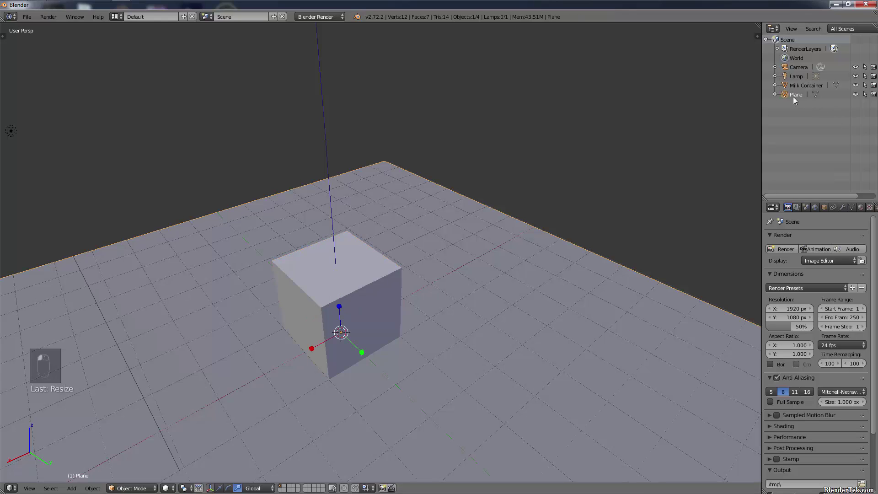
type("Floor")
key("Return")
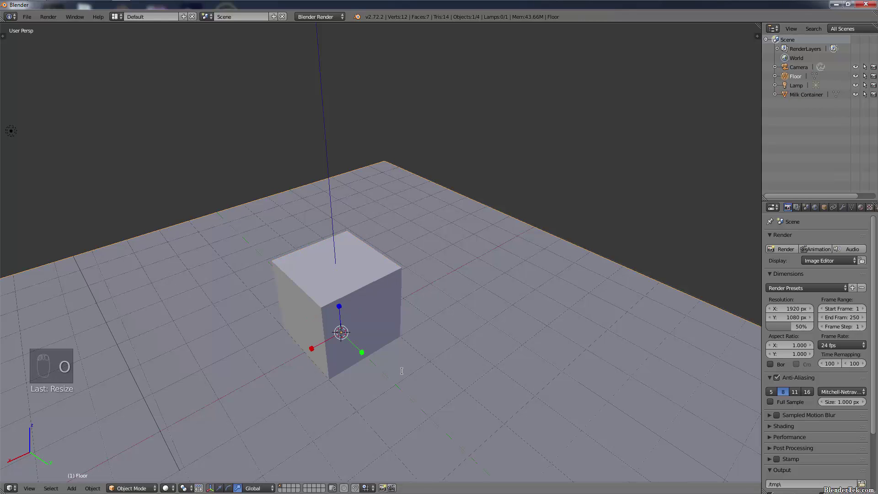
Select the Milk Container object and switch it to Edit Mode
left_click(818, 93)
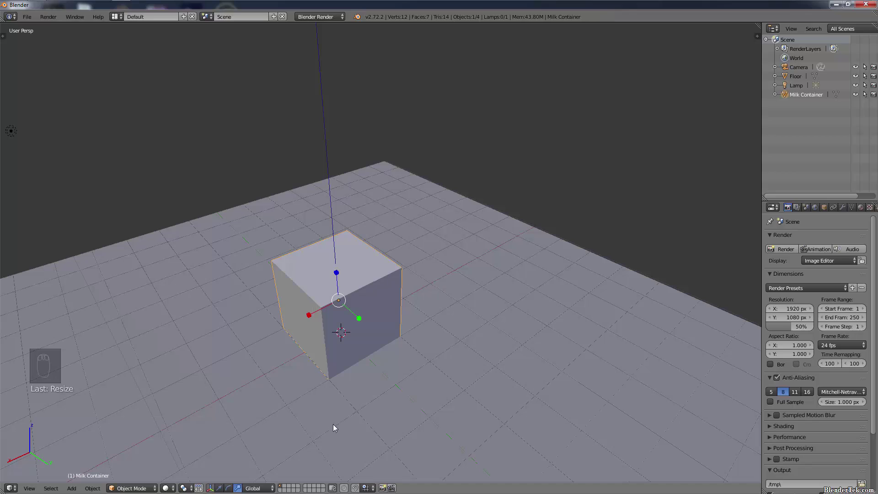
left_click(141, 487)
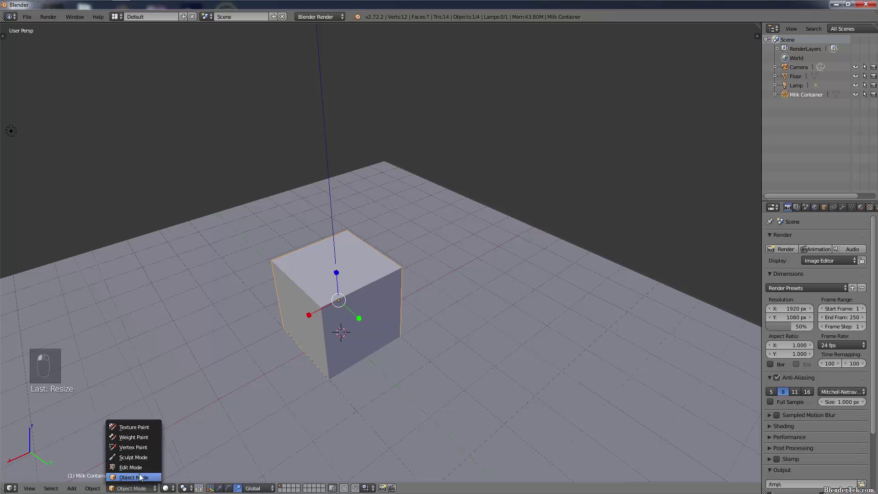
left_click(142, 467)
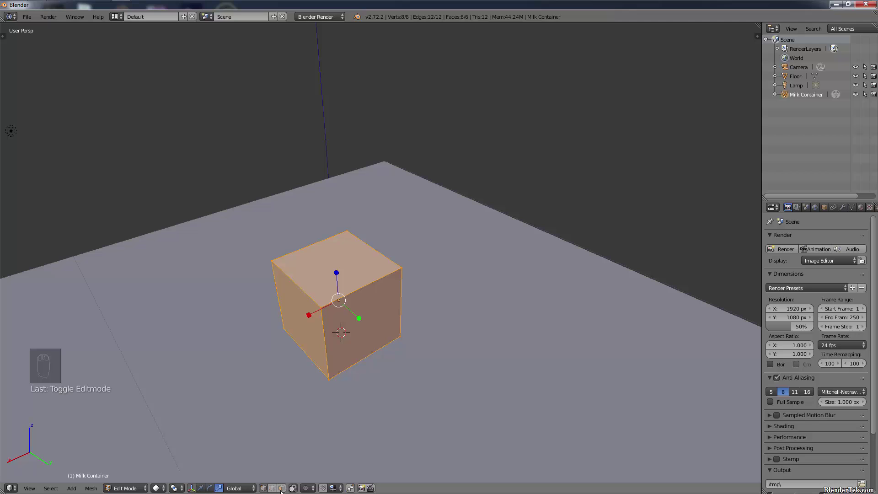
Select the cube's nearest upper corner vertex, and then its nearest vertical edge in edge select mode
scroll(311, 348, "up", 2)
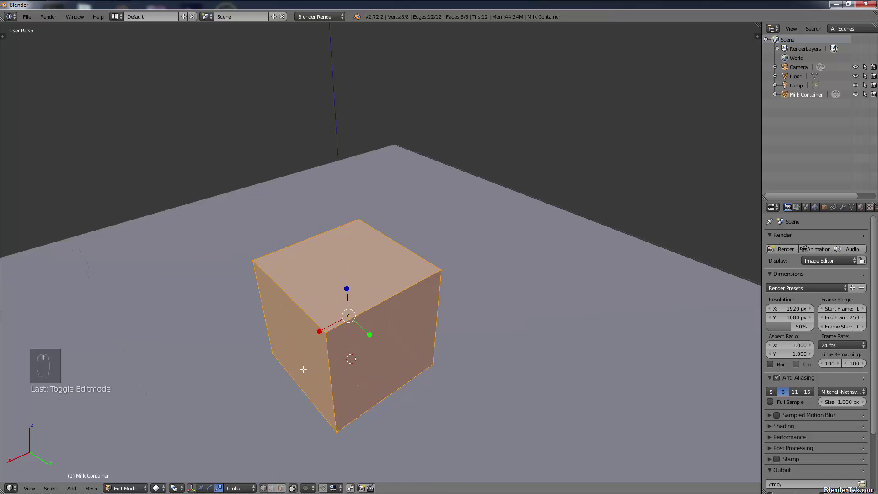
middle_click_drag(302, 375, 302, 352)
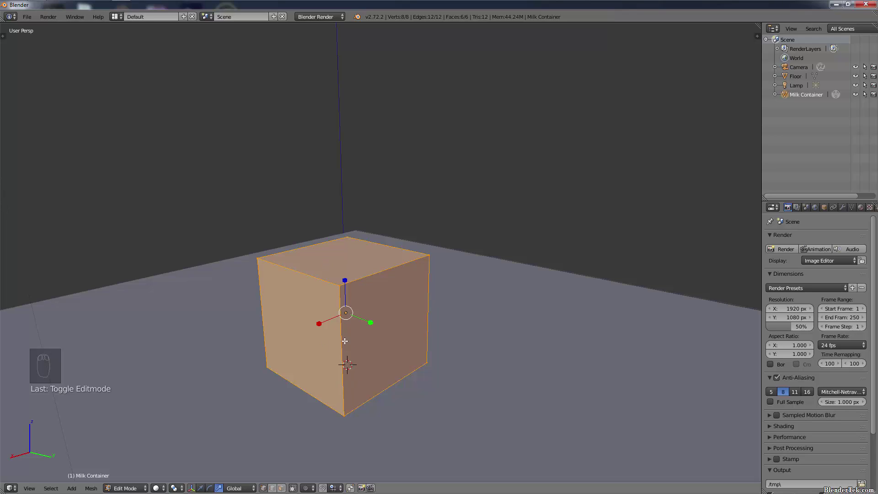
right_click(335, 290)
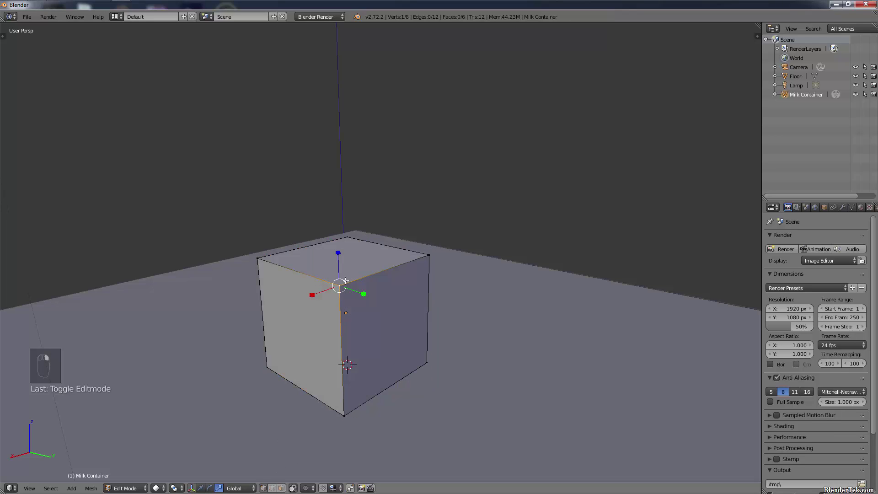
left_click(272, 489)
right_click(342, 366)
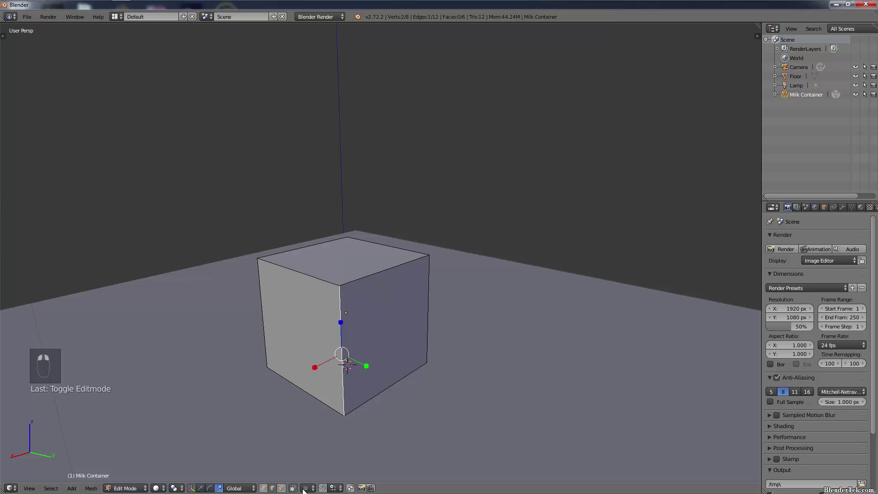
Switch to face select mode, pick one side face of the cube, and then select its top face instead
left_click(281, 488)
right_click(388, 324)
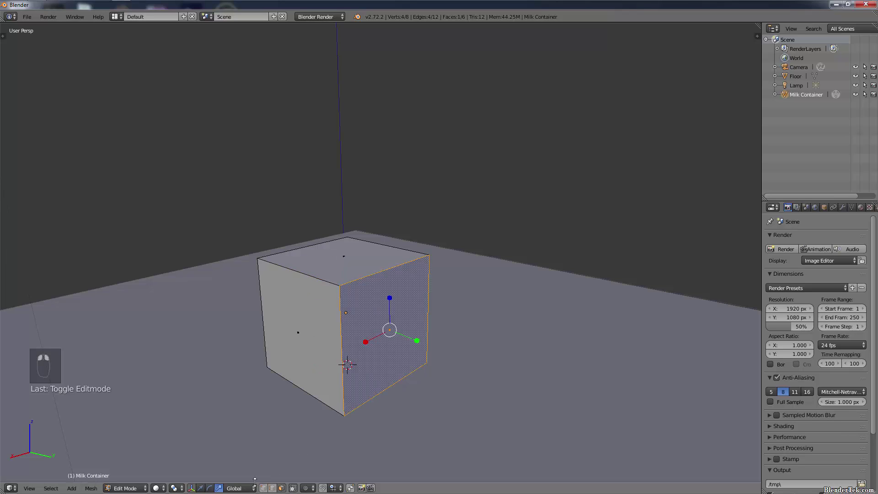
right_click(348, 257)
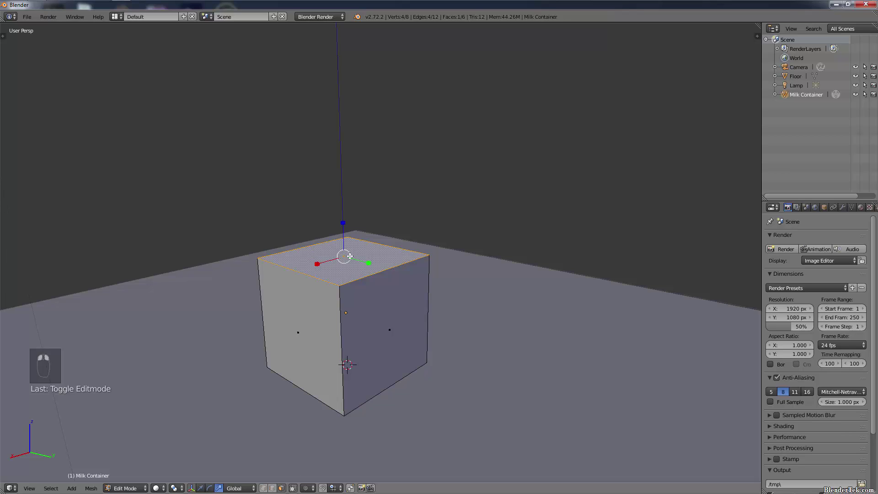
middle_click_drag(350, 256, 359, 199, "shift")
scroll(359, 199, "down", 2)
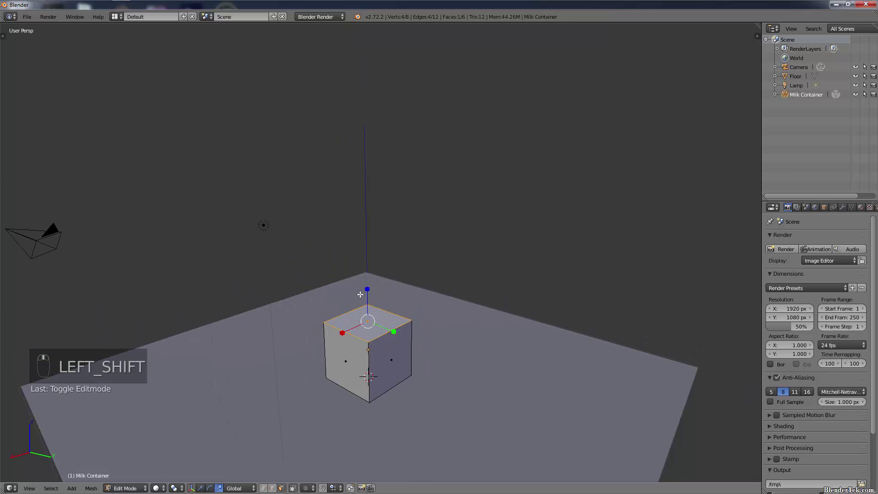
Move the cube's top face straight up along Z to stretch the cube into a tall box
key("s")
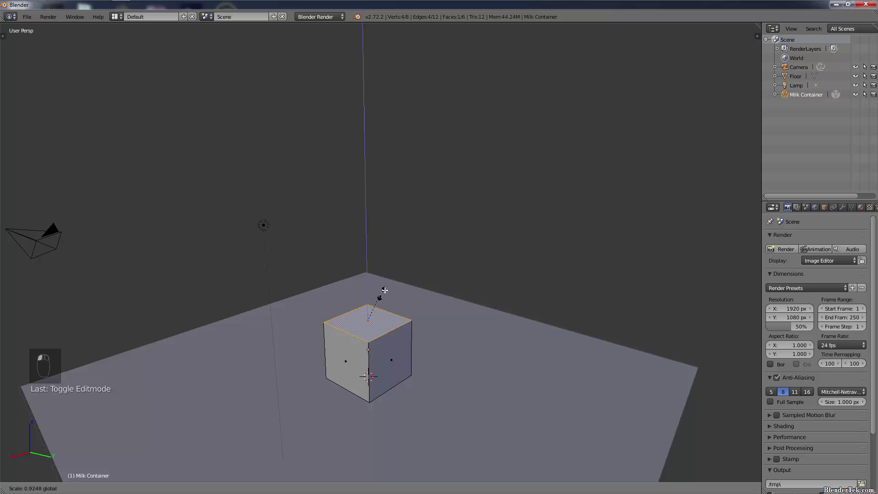
right_click(384, 291)
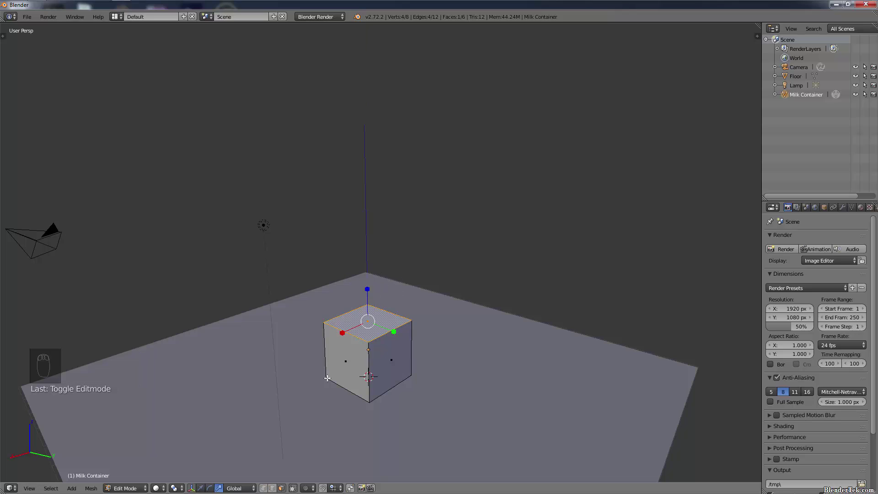
left_click(202, 487)
left_click_drag(368, 290, 374, 198)
middle_click_drag(378, 185, 368, 281)
scroll(438, 329, "up", 2)
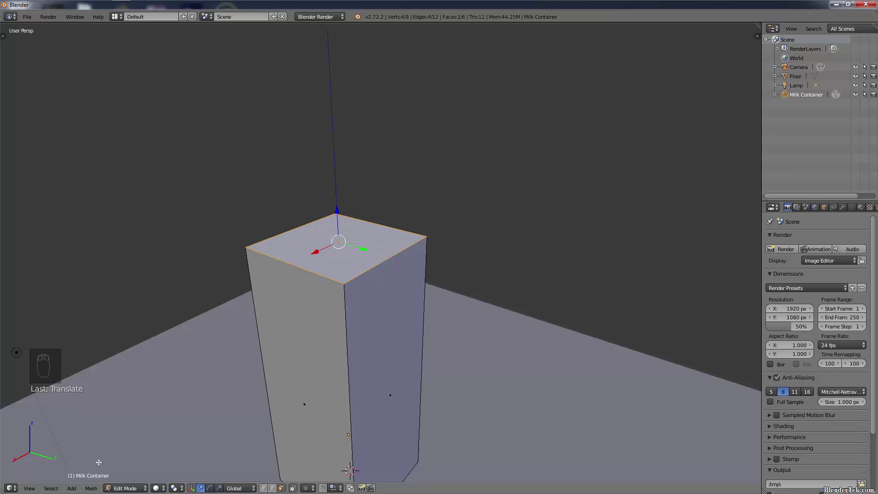
Extrude the top face upward as a region to add a shorter upper section, and raise it slightly along Z
left_click(91, 488)
mouse_move(156, 396)
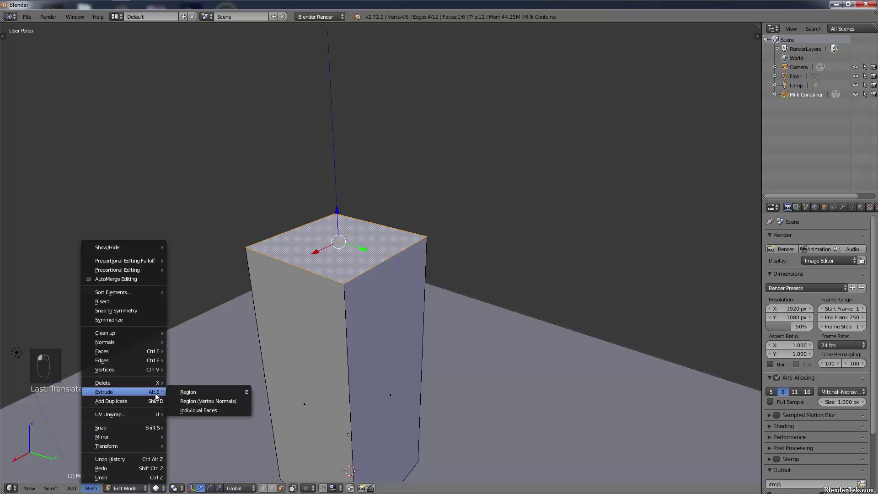
left_click(196, 394)
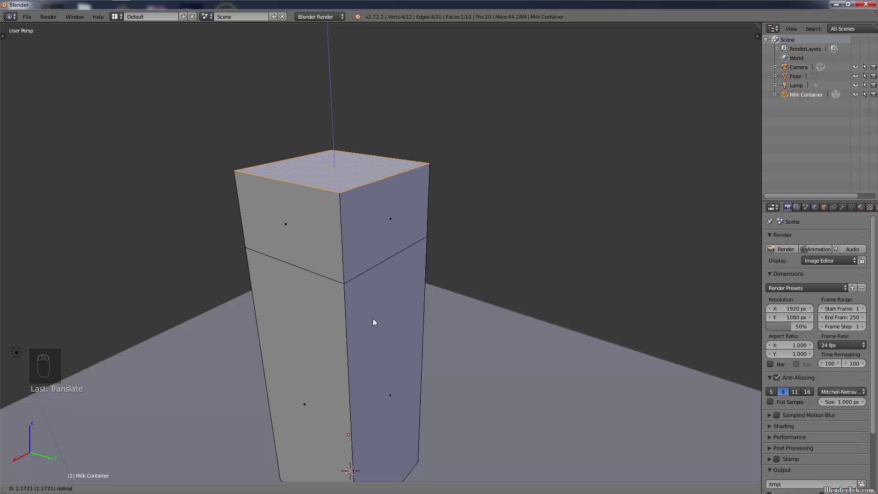
left_click(372, 290)
middle_click_drag(372, 290, 360, 219)
scroll(380, 329, "down", 3)
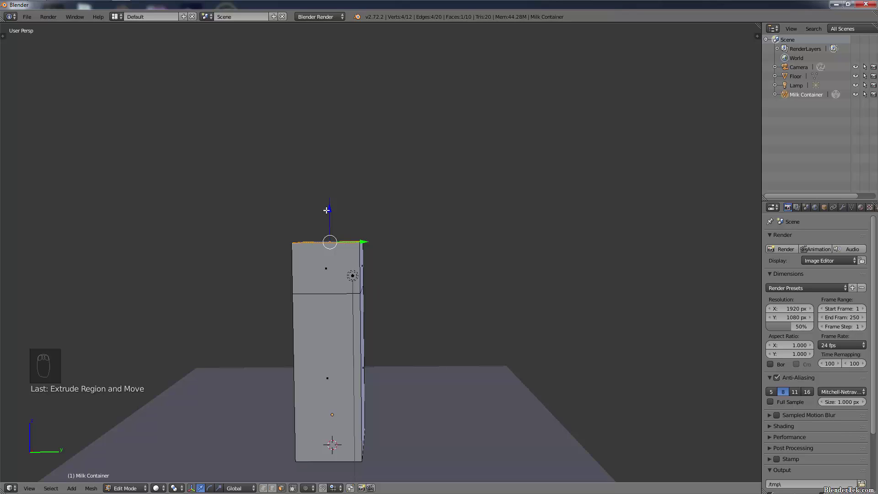
mouse_move(330, 212)
left_mouse_down()
mouse_move(331, 190)
mouse_move(335, 218)
mouse_move(333, 181)
mouse_move(330, 207)
left_mouse_up()
Select the two opposite top edges of the box that run along the X axis in edge select mode
middle_click_drag(411, 234, 304, 292)
scroll(368, 245, "up", 5)
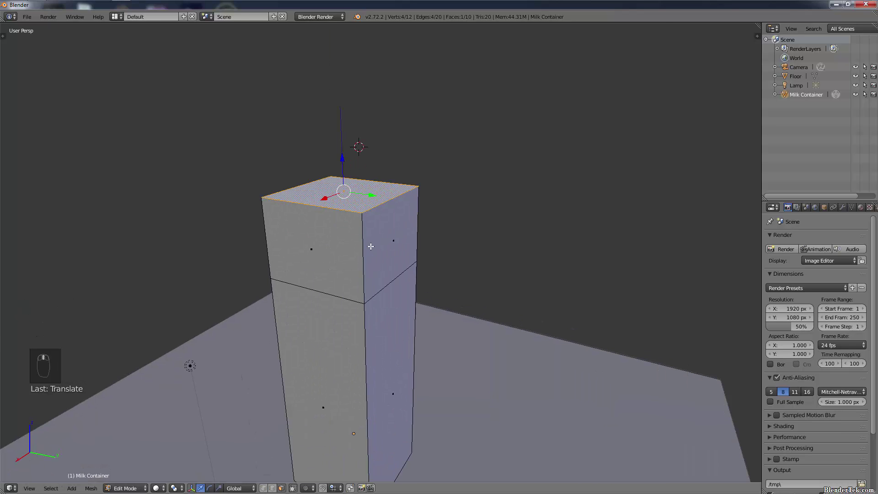
middle_click_drag(399, 270, 400, 359, "shift")
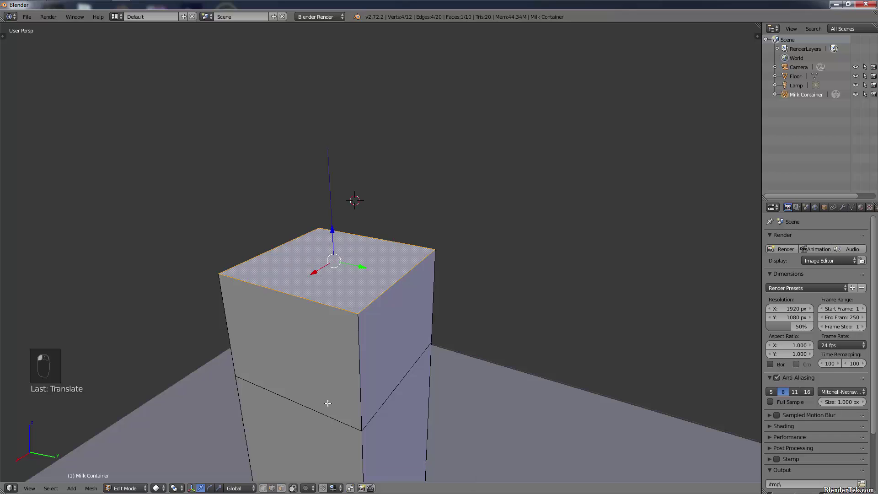
right_click(396, 280)
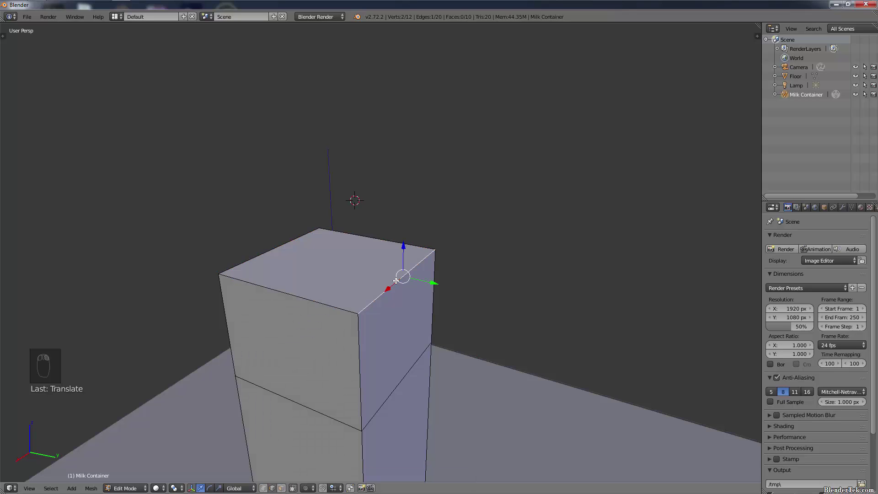
key("shift")
key("shift")
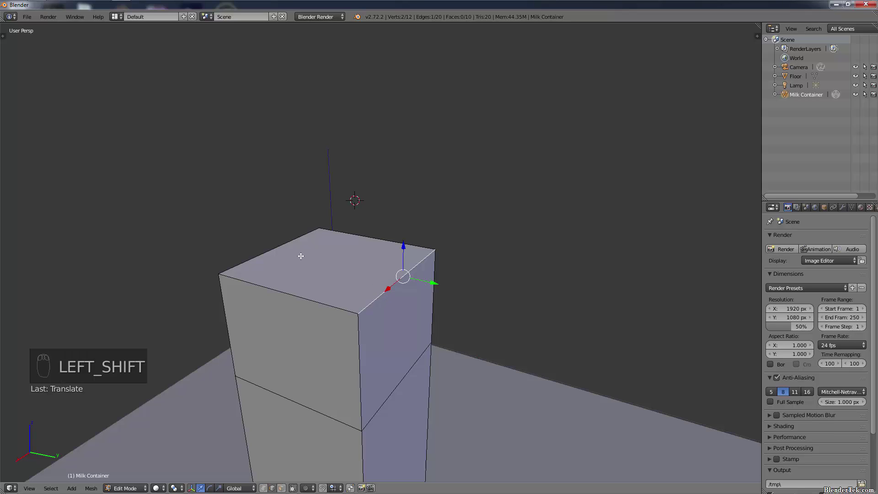
right_click(273, 249, "shift")
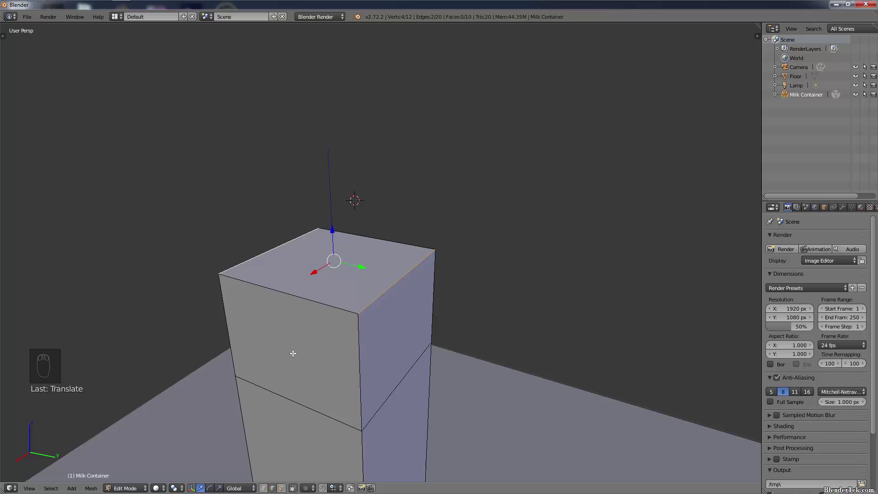
Scale the two selected top edges toward each other along Y to form a narrow roof ridge, and deselect everything
middle_click_drag(388, 346, 362, 403)
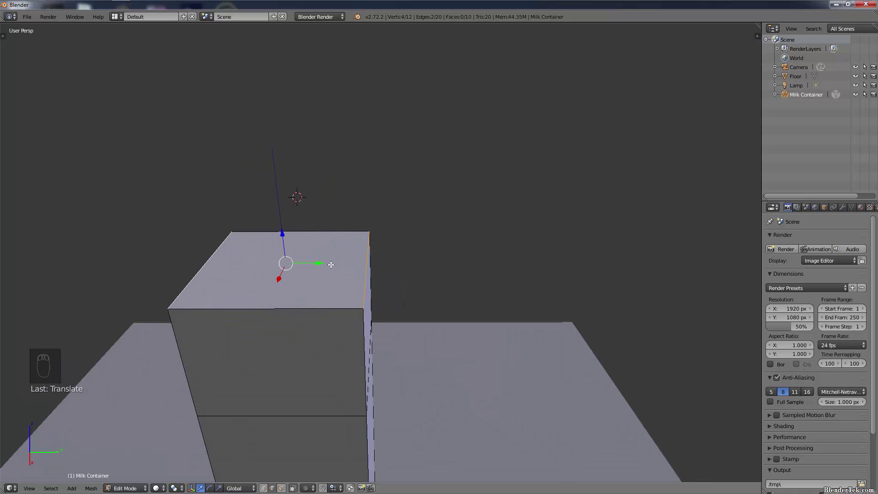
left_click_drag(321, 264, 322, 313)
left_click(219, 488)
left_click_drag(320, 266, 285, 263)
scroll(287, 263, "up", 1)
scroll(287, 264, "up", 3)
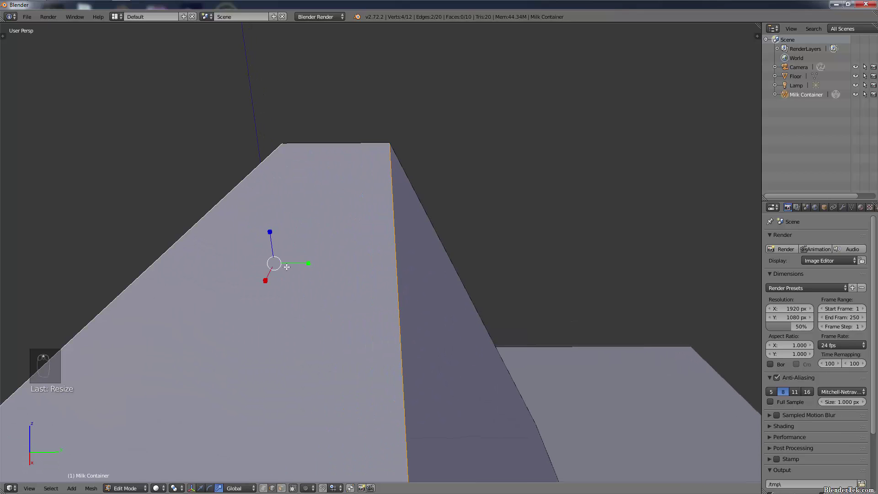
left_click_drag(308, 262, 276, 261)
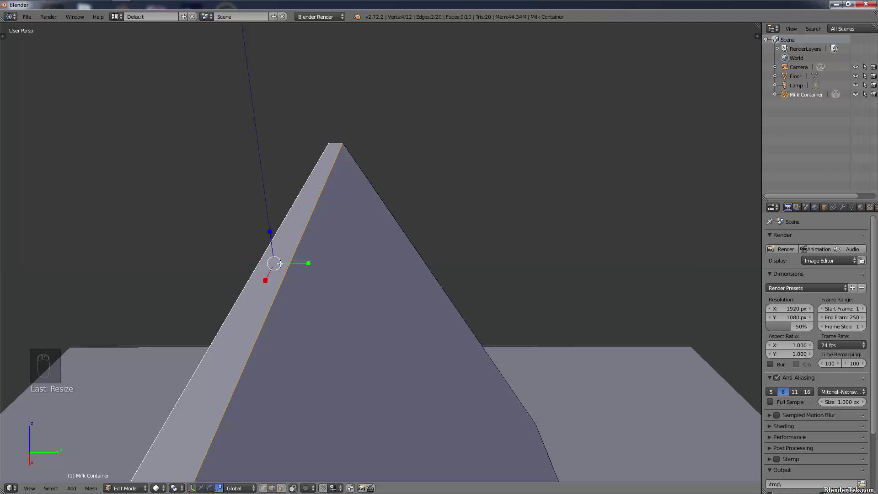
scroll(325, 339, "down", 5)
middle_click_drag(324, 378, 320, 381)
scroll(328, 393, "up", 6)
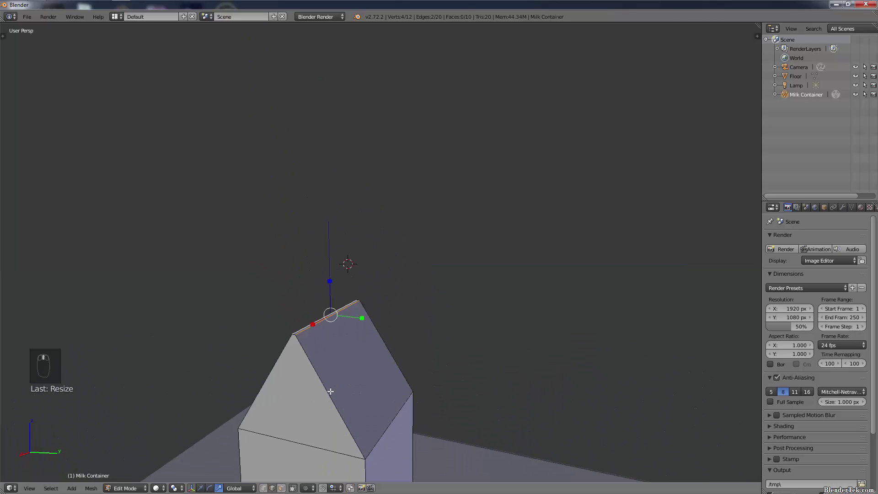
middle_click_drag(310, 349, 306, 346, "shift")
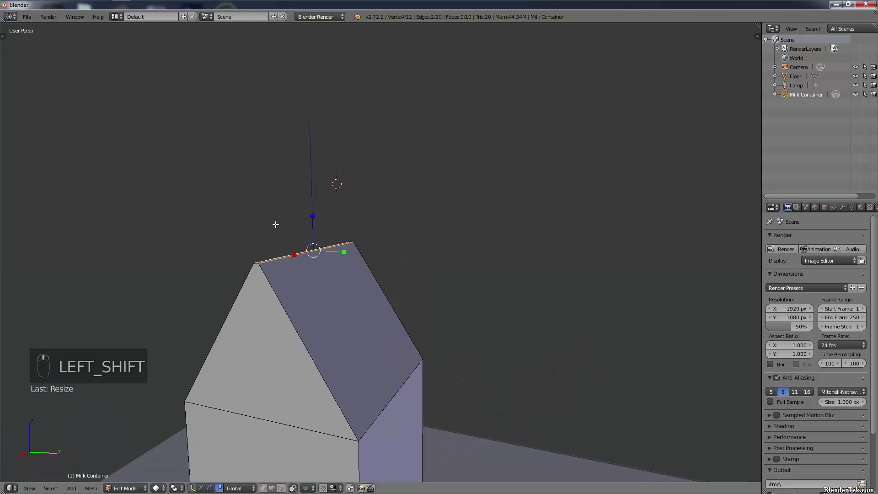
key("a")
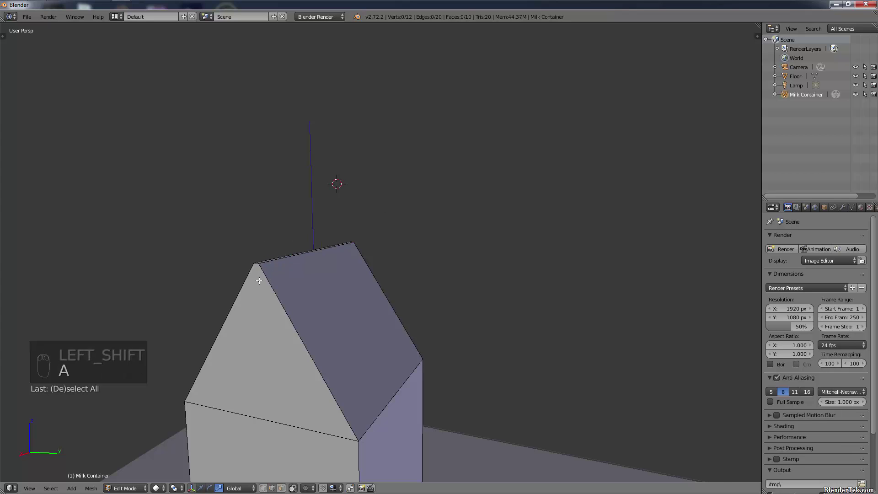
Poke the front gable face in face select mode to split it into triangles around a centre vertex
middle_click_drag(311, 298, 316, 377)
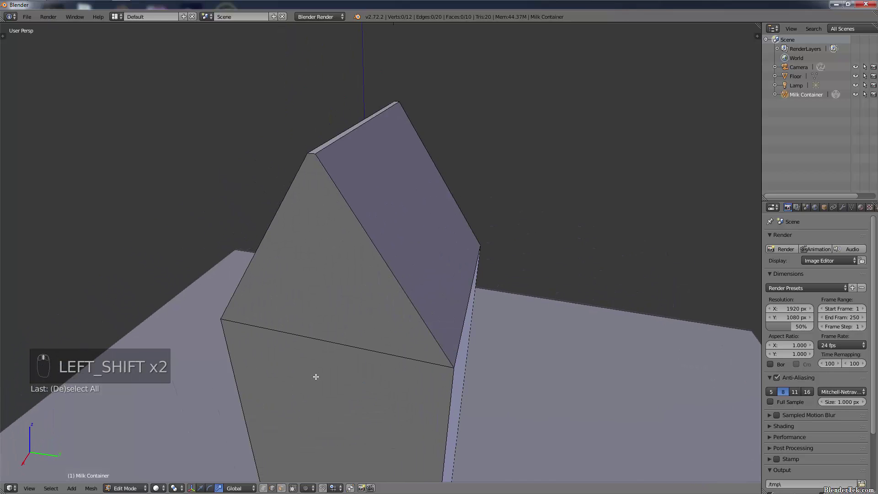
left_click(282, 488)
right_click(337, 251)
scroll(333, 265, "up", 1)
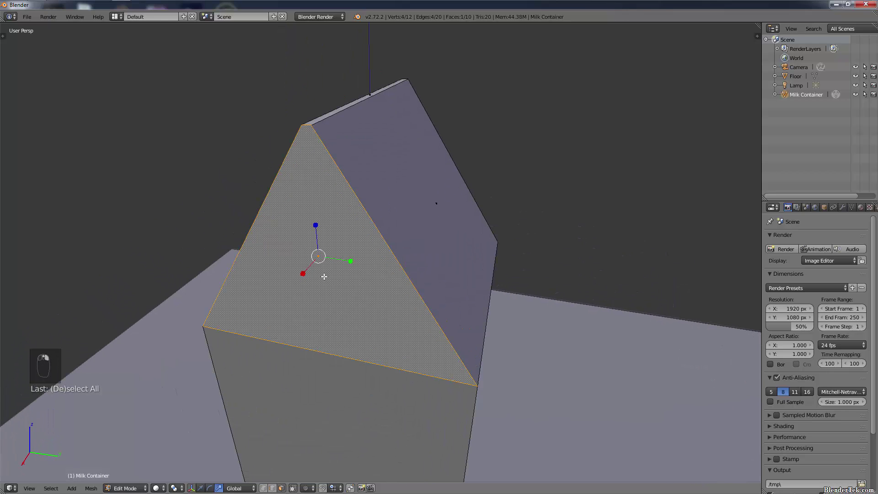
key("alt+p")
right_click(274, 269)
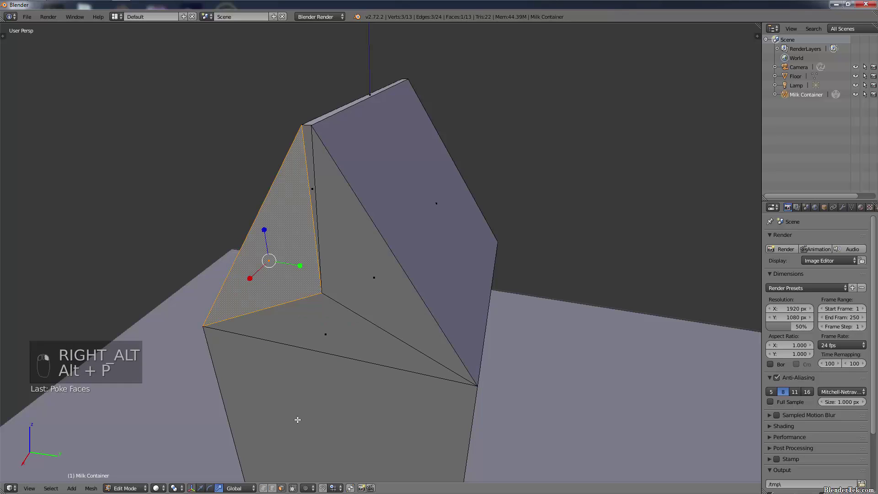
Move the poked gable's centre vertex inward about 0.3 along the global X axis and clear the selection
left_click(263, 488)
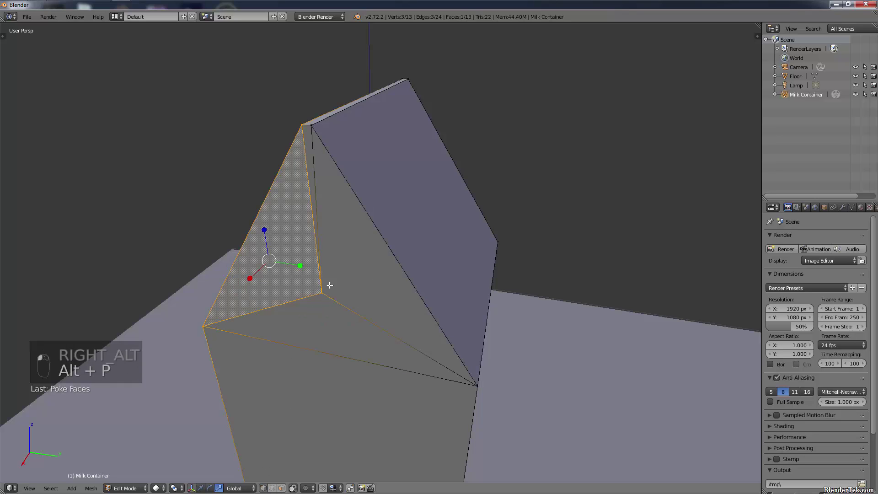
right_click(329, 310)
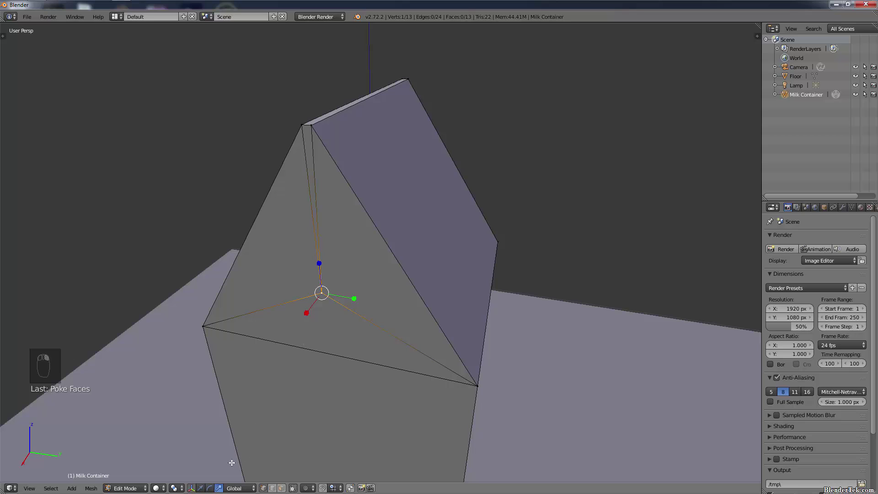
key("g")
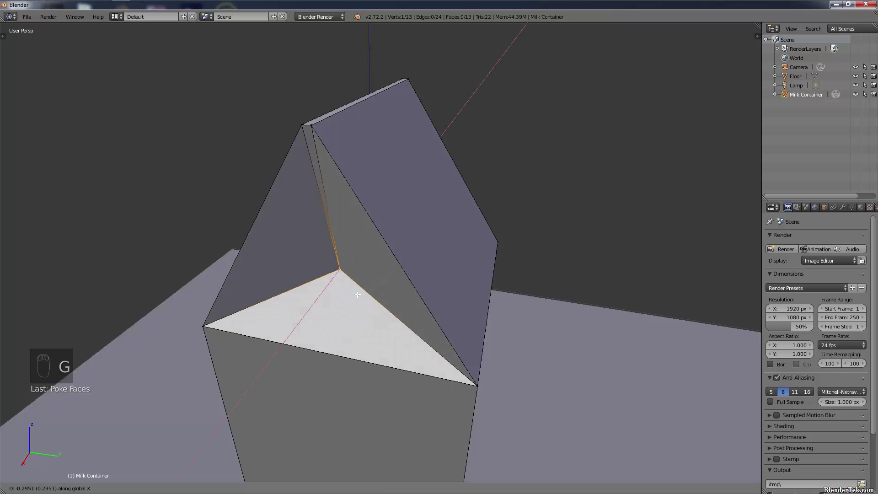
left_click(360, 290)
key("a")
middle_click_drag(364, 320, 333, 314)
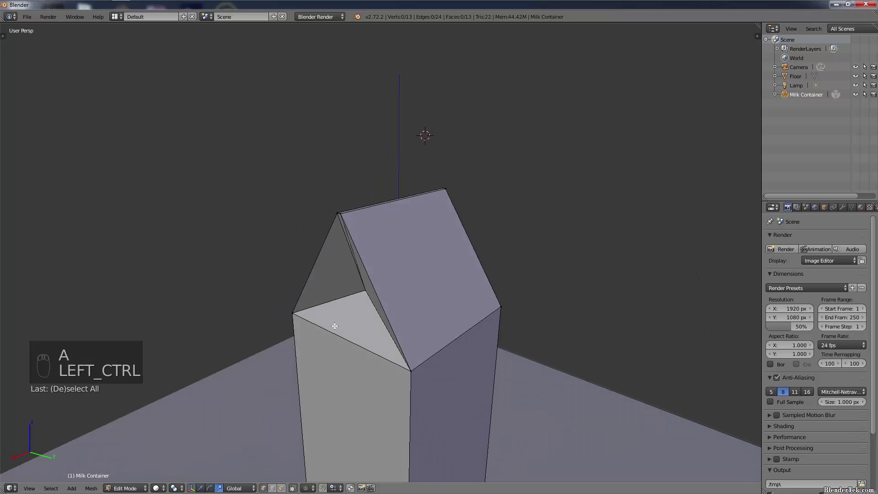
Undo the centre vertex move and the gable face poke, leaving nothing selected
key("ctrl+z")
key("ctrl+z")
key("ctrl+z")
key("ctrl+z")
key("ctrl+z")
key("ctrl+z")
key("ctrl+z")
key("ctrl+z")
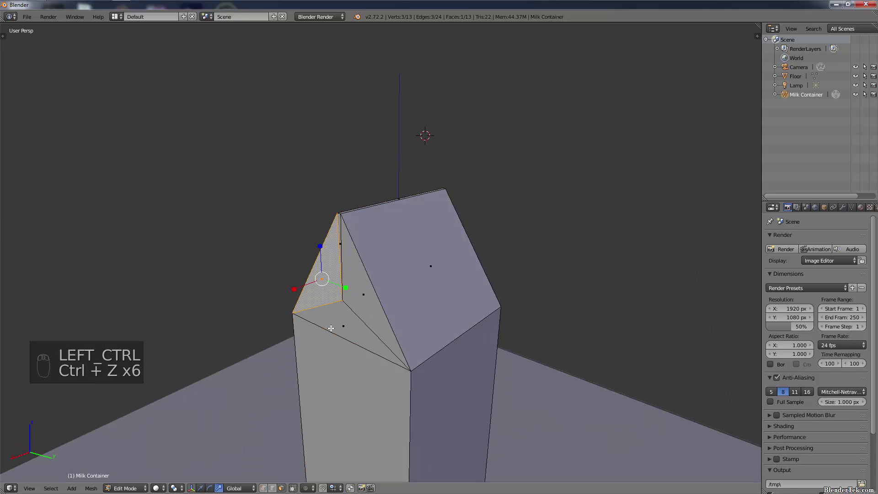
key("a")
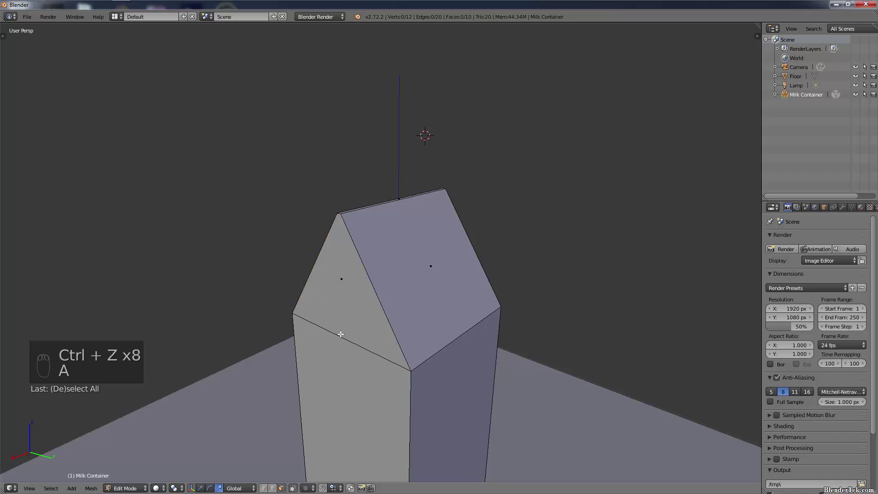
Preview the whole milk container in Rendered viewport shading and return to Solid shading
scroll(342, 333, "down", 3)
middle_click_drag(397, 379, 349, 300, "shift")
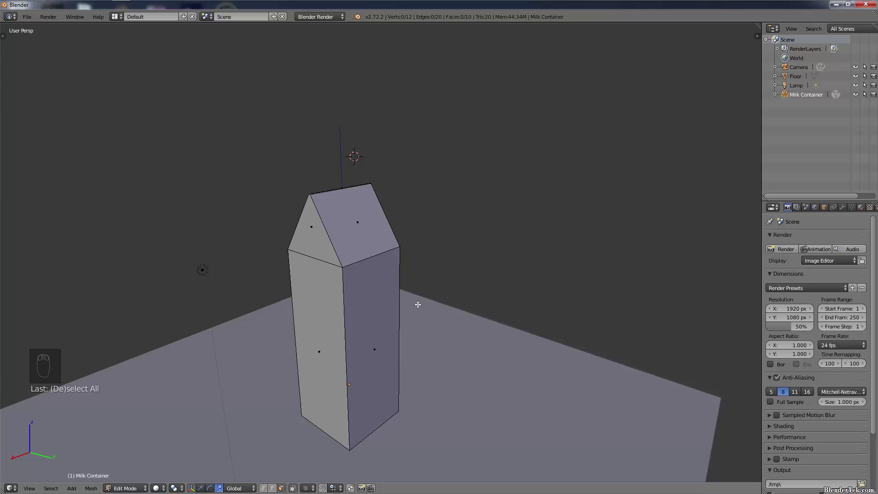
mouse_move(406, 243)
middle_mouse_down()
mouse_move(464, 263)
mouse_move(541, 253)
mouse_move(481, 221)
mouse_move(412, 243)
mouse_move(393, 261)
mouse_move(406, 265)
mouse_move(400, 246)
middle_mouse_up()
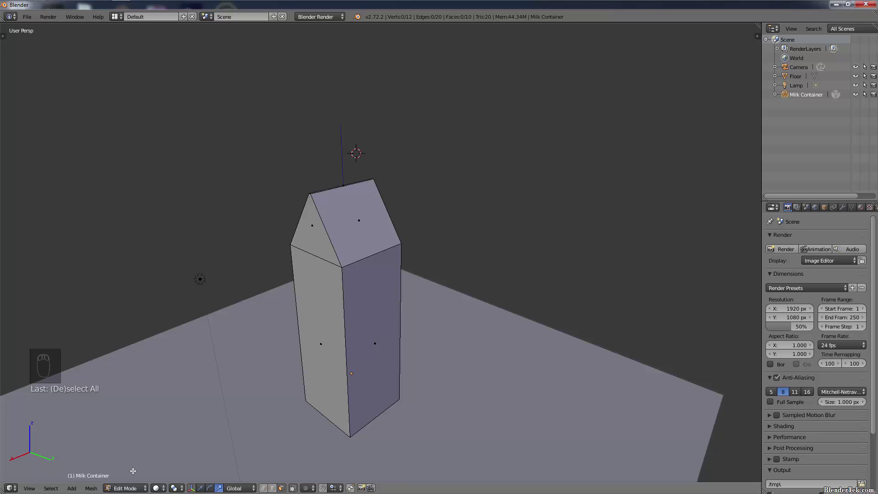
left_click(156, 488)
left_click(174, 429)
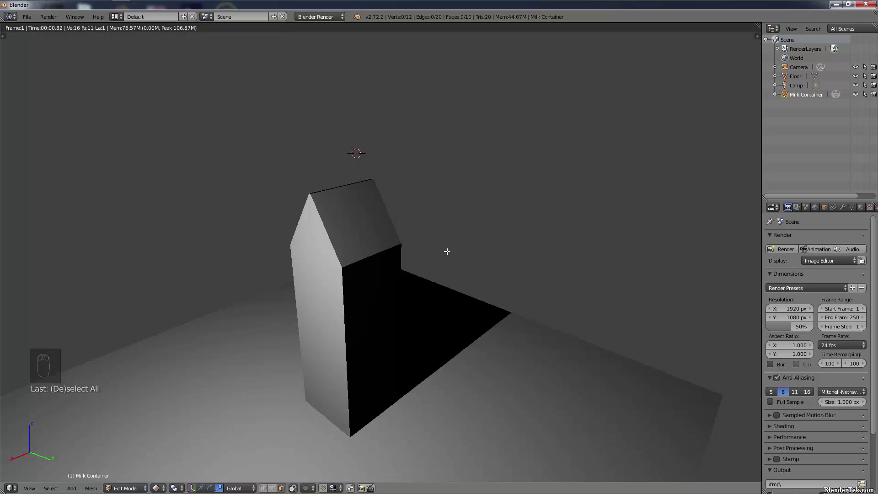
left_click(160, 488)
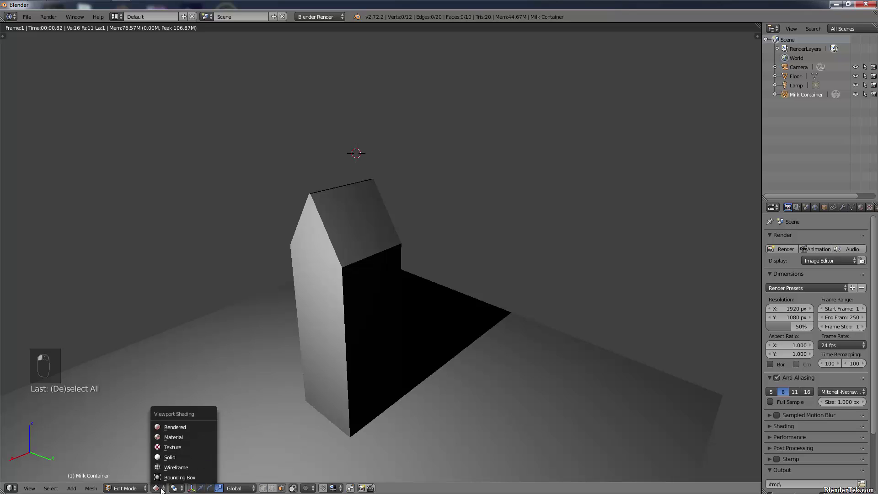
left_click(176, 457)
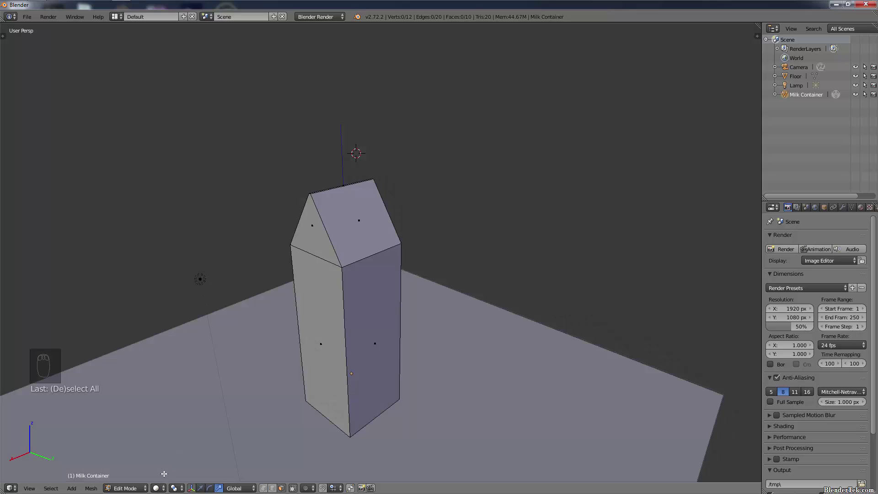
left_click(160, 488)
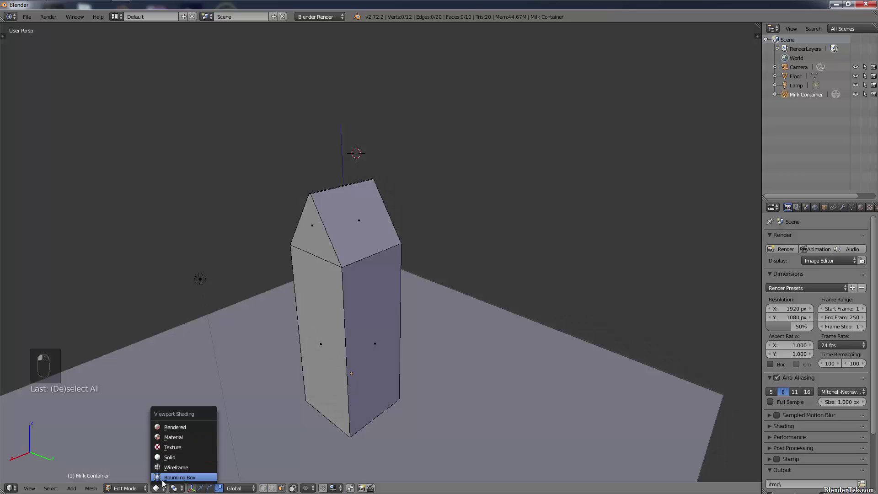
Show the Milk Container's material settings and look through them, collapsing and re-expanding the Specular section
left_click(860, 207)
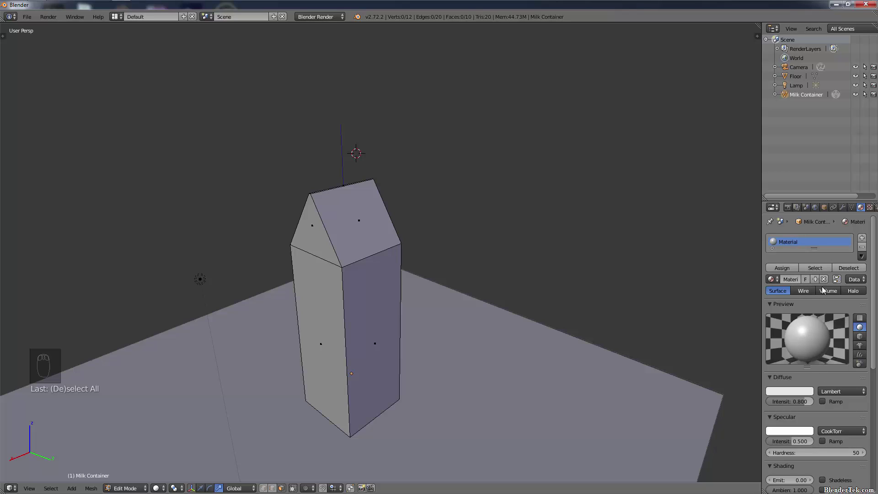
scroll(815, 383, "down", 5)
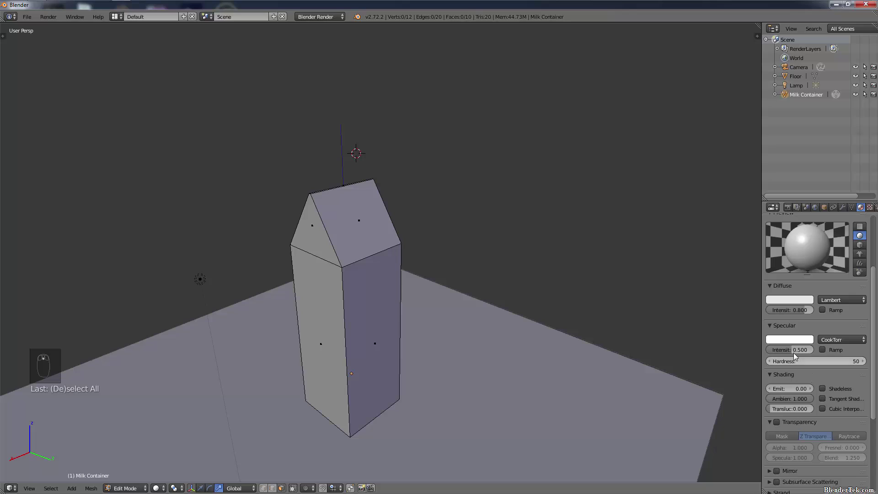
left_click(770, 325)
left_click(770, 329)
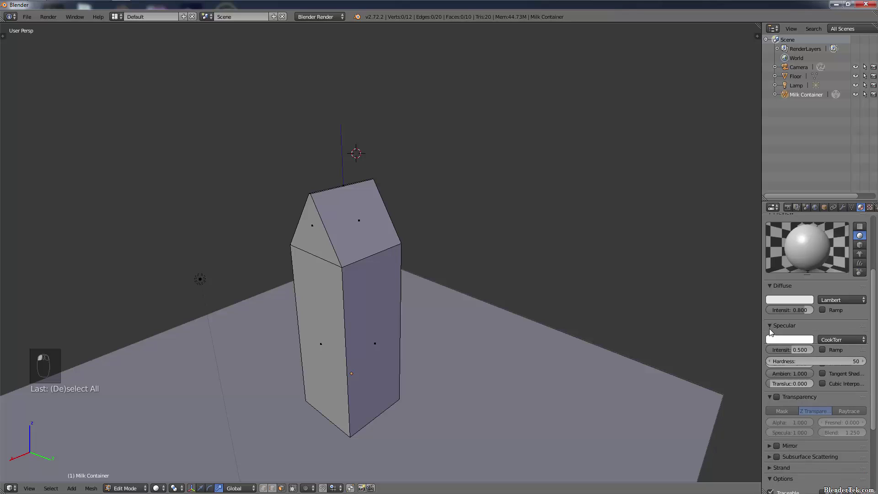
Collapse the Specular, Shading, Transparency and Options sections of the Milk Container's material settings
left_click(770, 329)
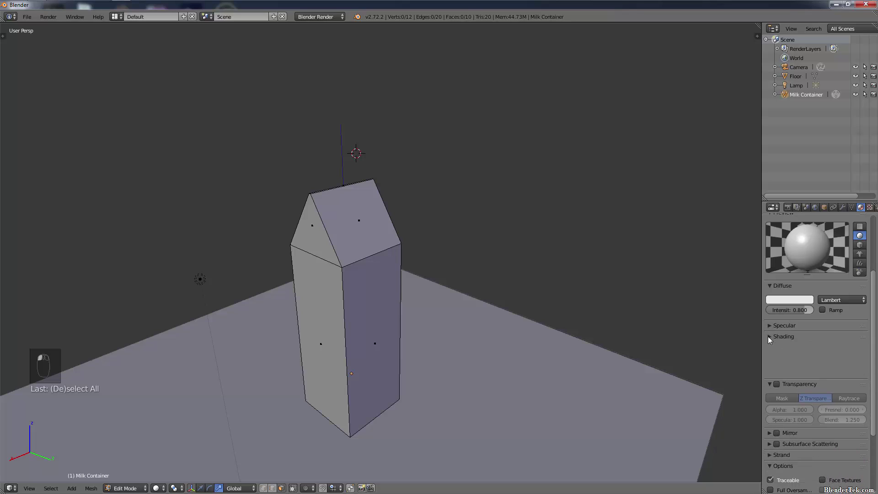
left_click(767, 336)
left_click(768, 347)
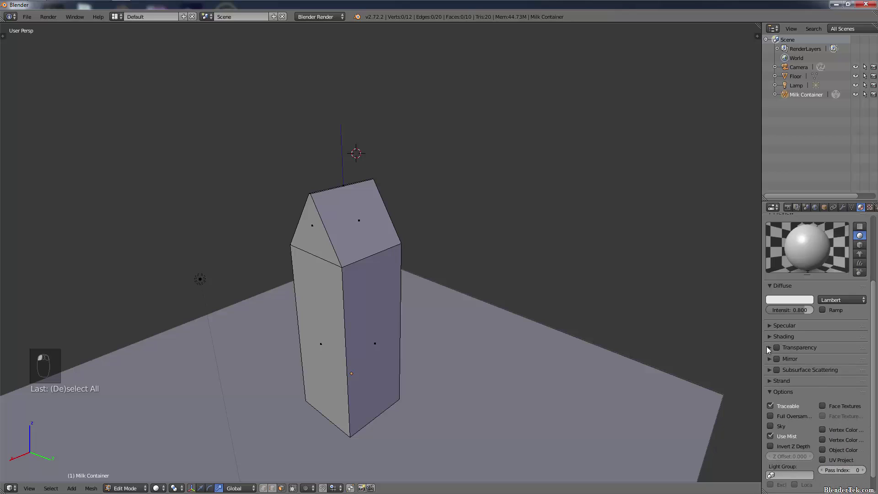
left_click(768, 391)
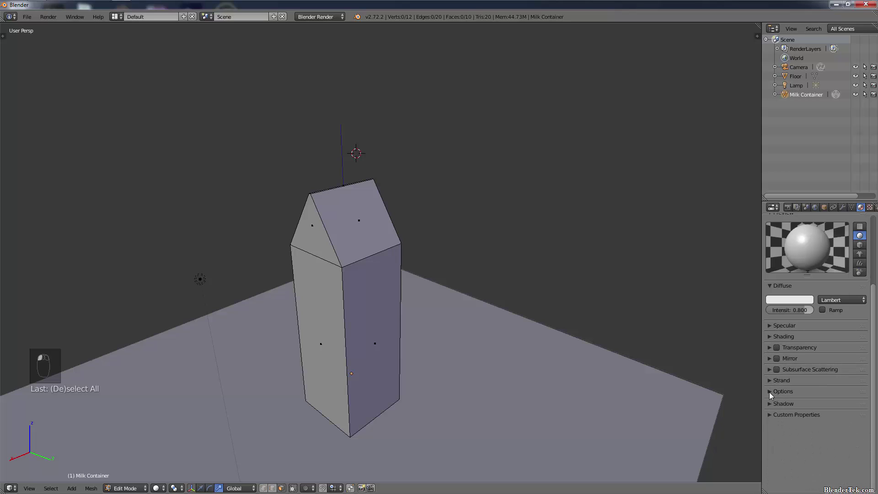
Try a bright green diffuse colour on the Milk Container's material, and finally set its red, green and blue values together to white
left_click(784, 297)
left_click_drag(767, 210, 740, 196)
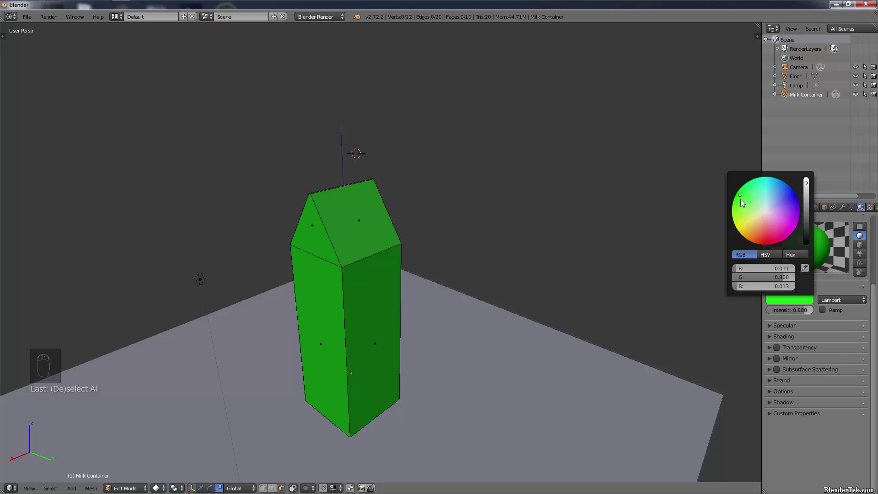
left_click(767, 209)
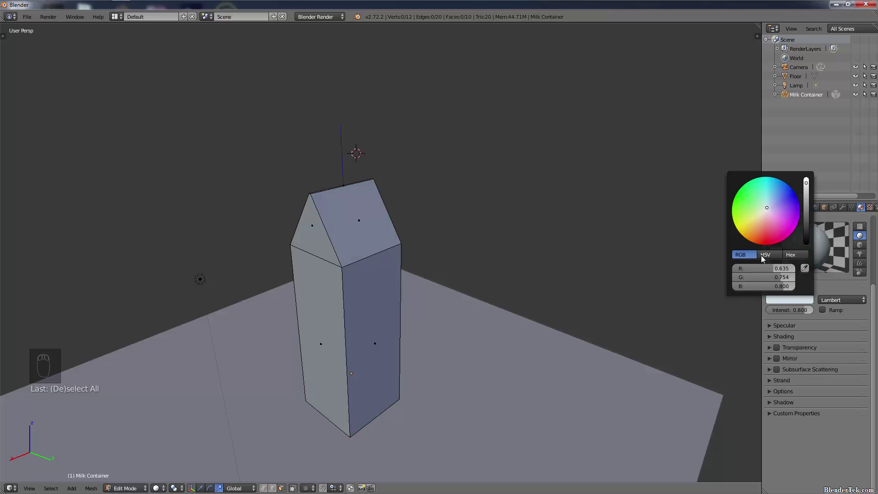
left_click_drag(763, 268, 769, 282)
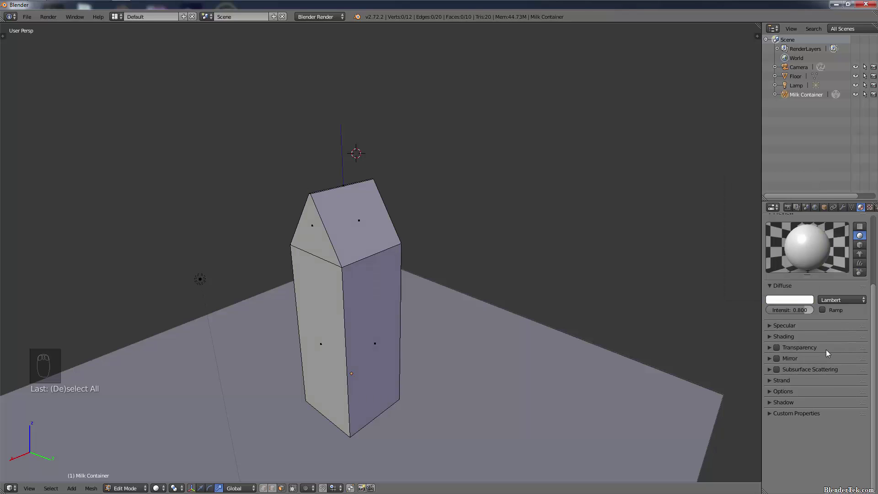
scroll(832, 350, "up", 4)
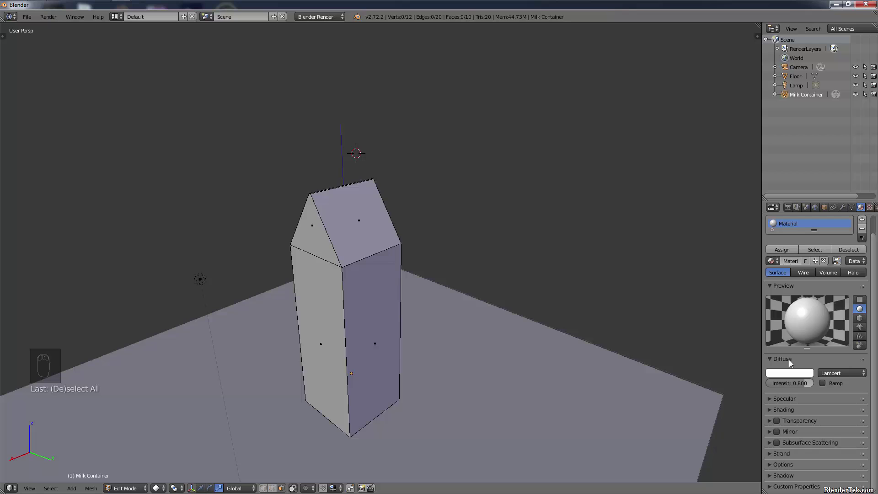
middle_click_drag(423, 358, 369, 341, "shift")
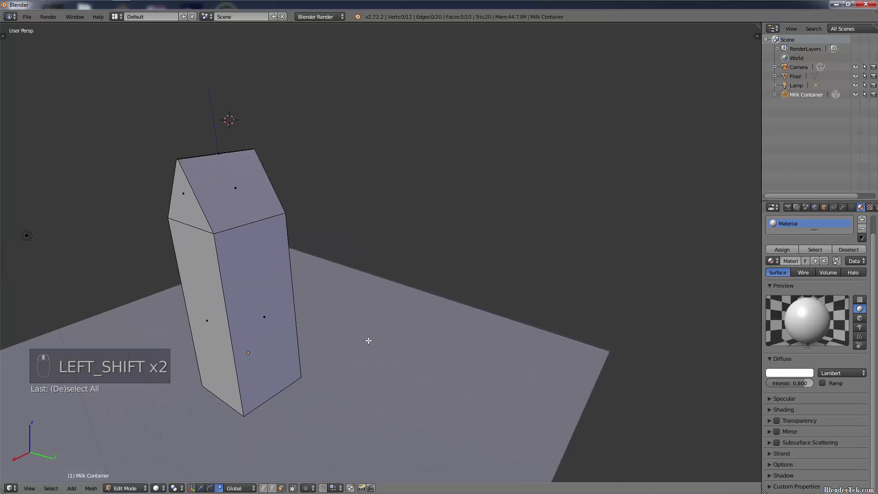